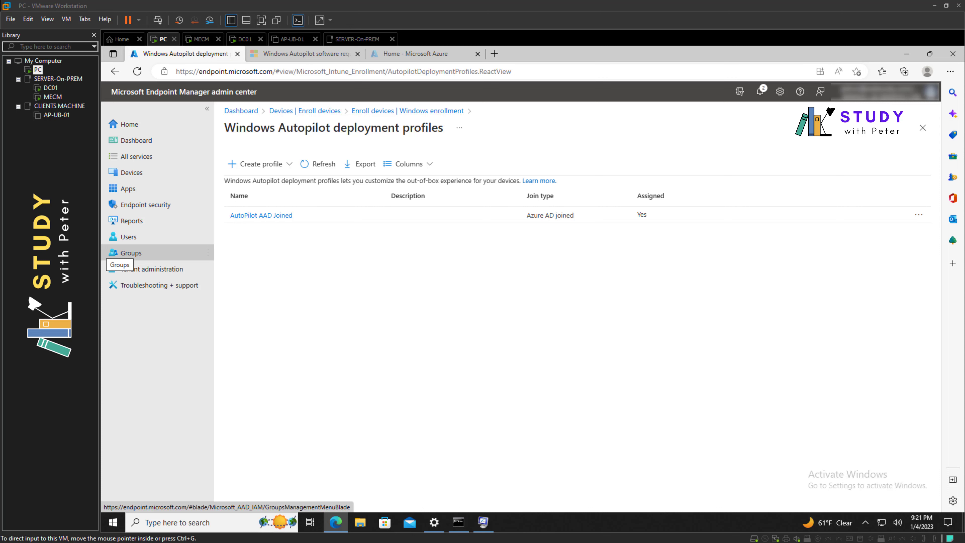
Switch from the Endpoint Manager admin center to Hyper-V Manager
{"action": "key", "text": "alt+Tab"}
Start a new virtual machine named AP-W10-01 as Generation 2 with 4096 MB memory
{"action": "left_click_drag", "start_coordinate": [407, 121], "coordinate": [413, 119]}
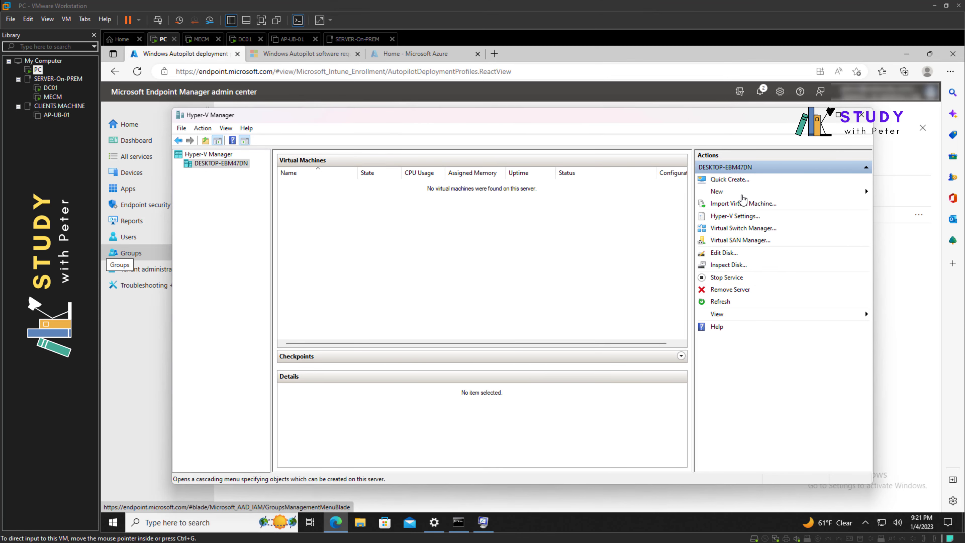
{"action": "left_click", "coordinate": [741, 193]}
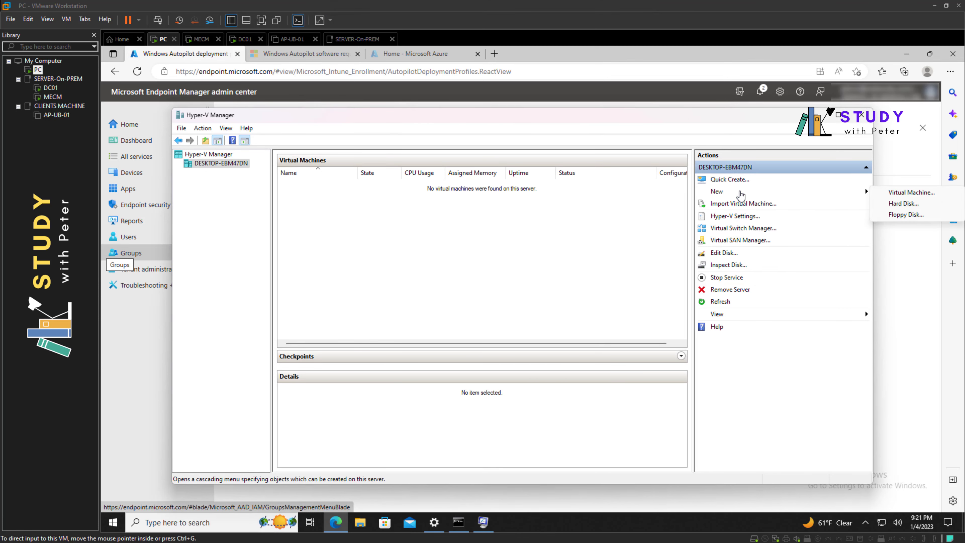
{"action": "left_click", "coordinate": [909, 192]}
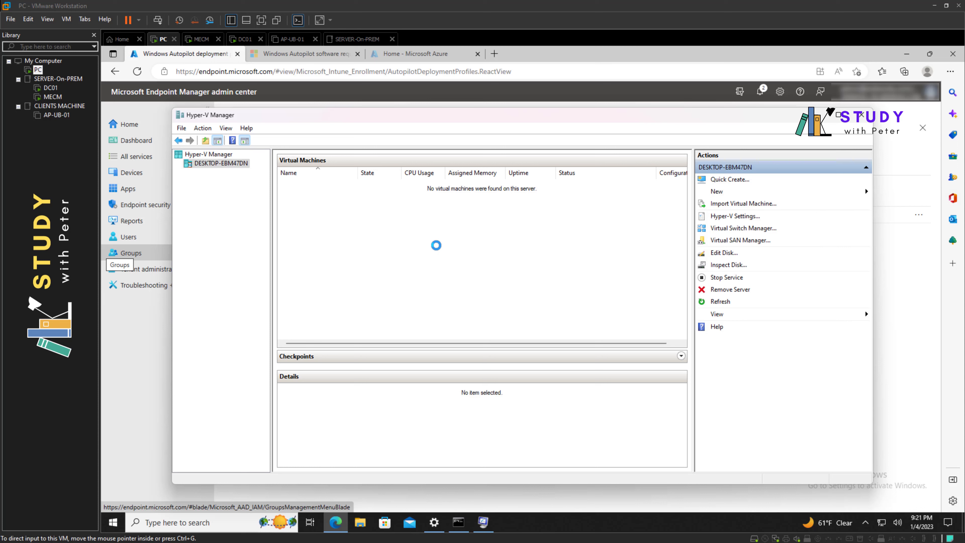
{"action": "left_click", "coordinate": [550, 389]}
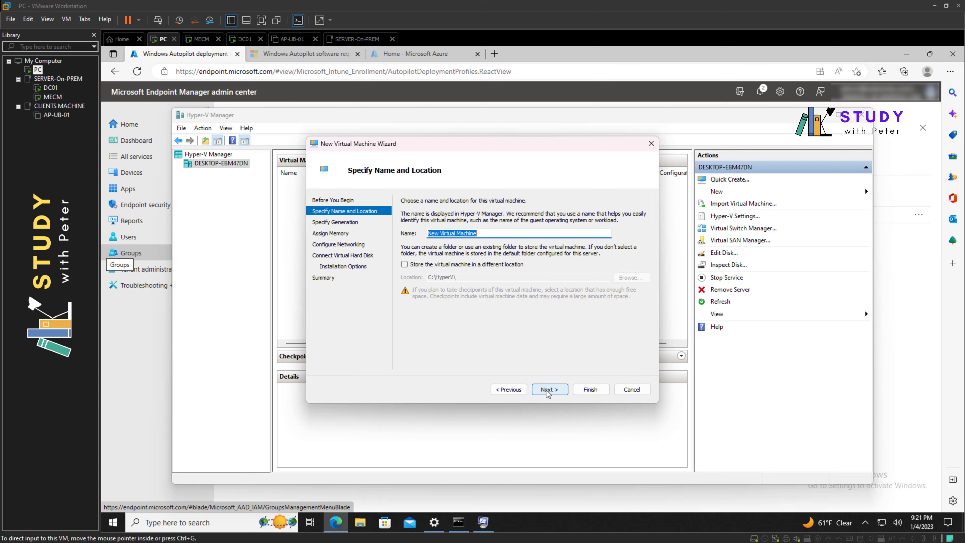
{"action": "type", "text": "AP-W10-01"}
{"action": "left_click", "coordinate": [552, 389]}
{"action": "left_click", "coordinate": [415, 242]}
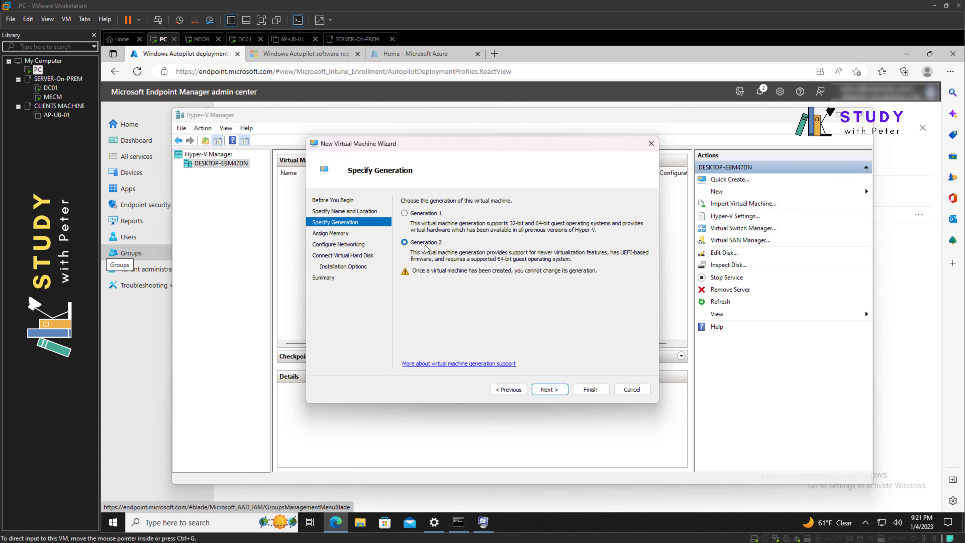
{"action": "left_click", "coordinate": [552, 390]}
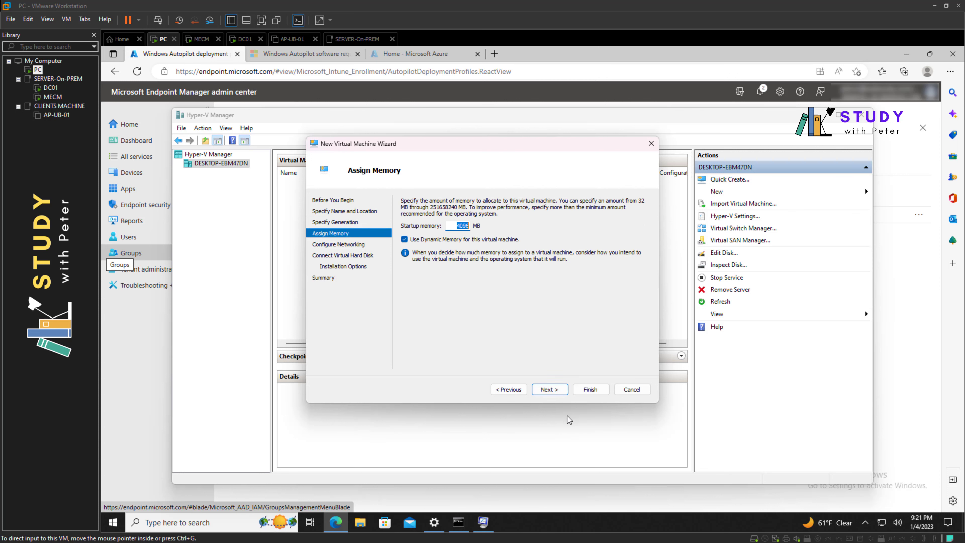
{"action": "left_click", "coordinate": [549, 390]}
Connect it to the Default Switch, give it a 60 GB disk and the Windows 10 ISO, and create it
{"action": "left_click", "coordinate": [500, 223]}
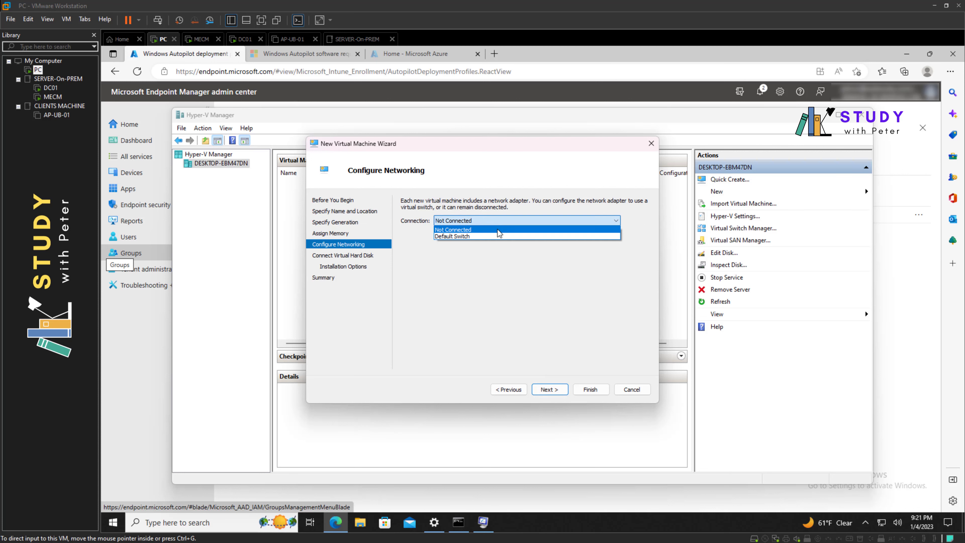
{"action": "left_click", "coordinate": [497, 236]}
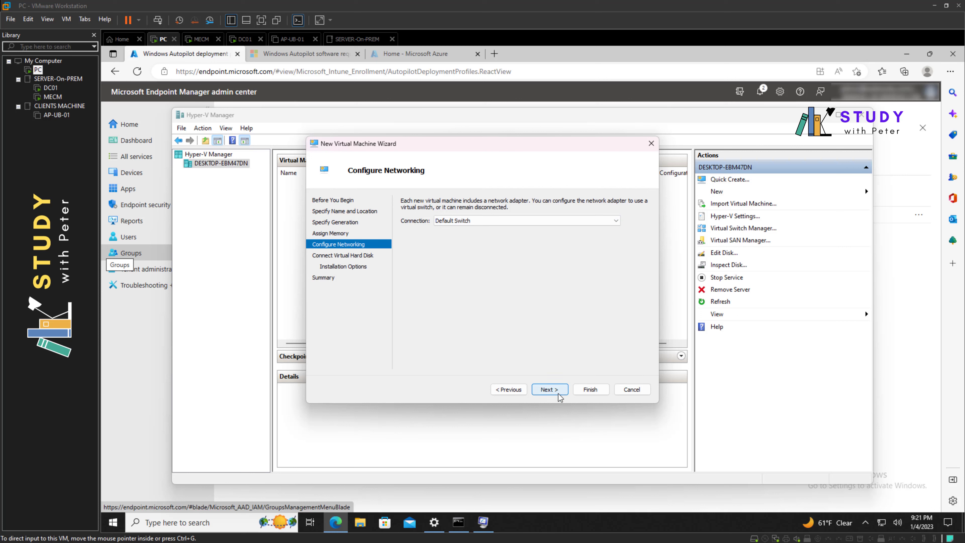
{"action": "left_click", "coordinate": [550, 389]}
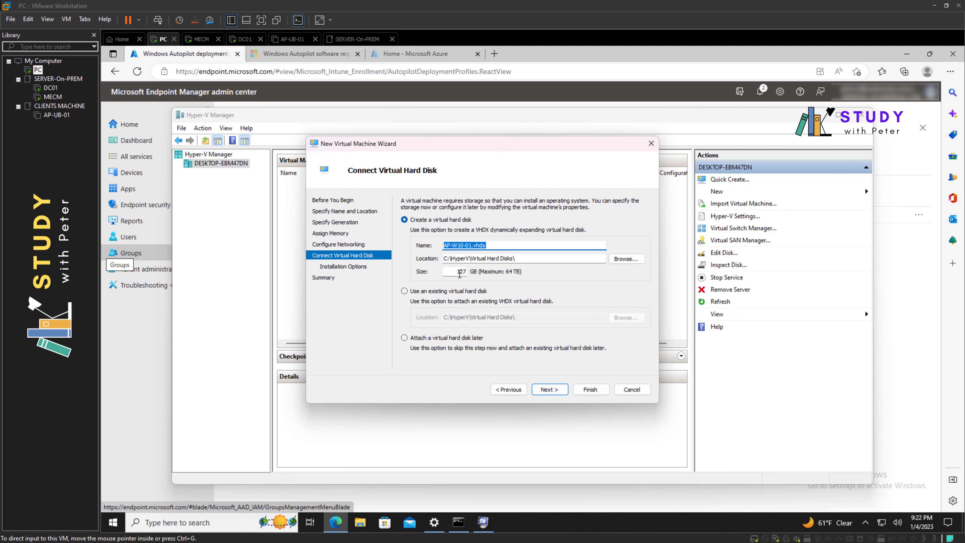
{"action": "double_click", "coordinate": [459, 271]}
{"action": "type", "text": "60"}
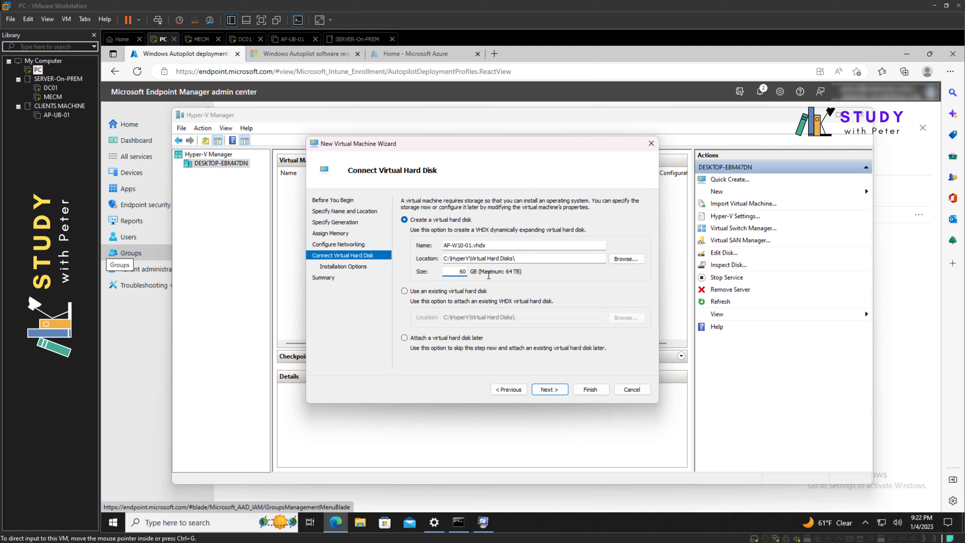
{"action": "left_click", "coordinate": [551, 389]}
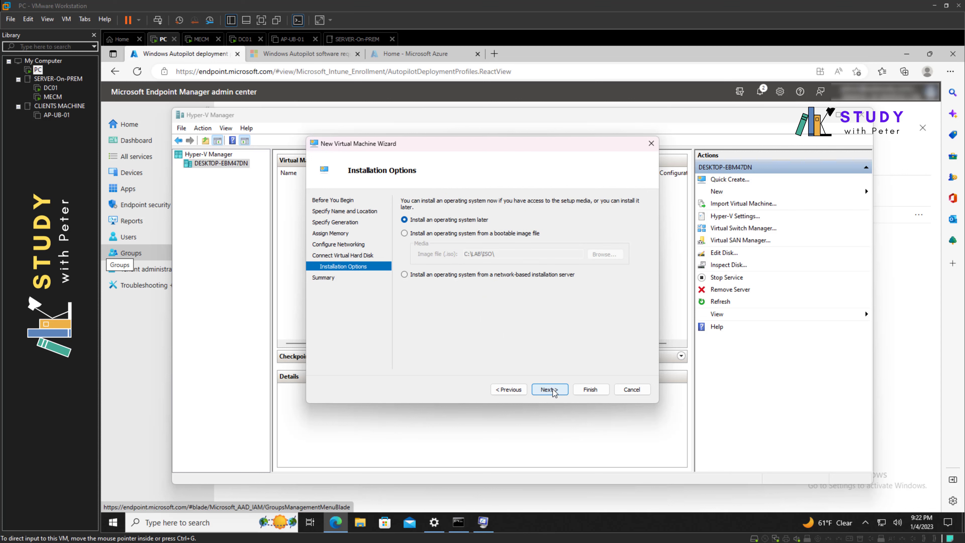
{"action": "left_click", "coordinate": [426, 234]}
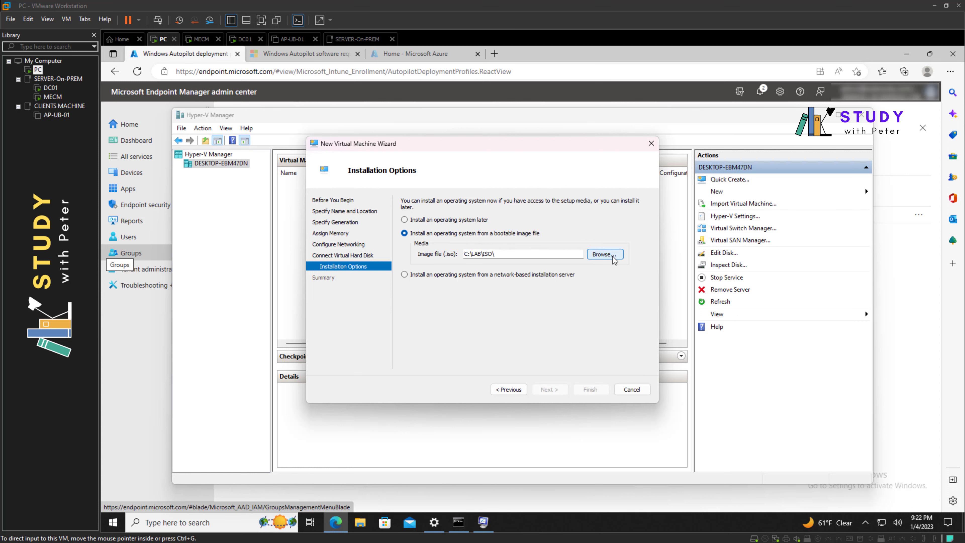
{"action": "left_click", "coordinate": [604, 253]}
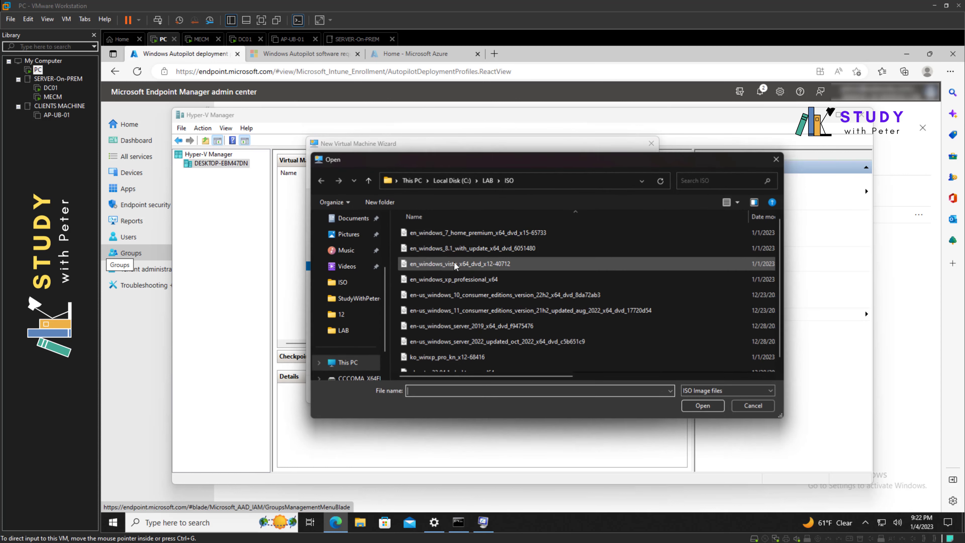
{"action": "double_click", "coordinate": [489, 298]}
{"action": "left_click", "coordinate": [554, 389]}
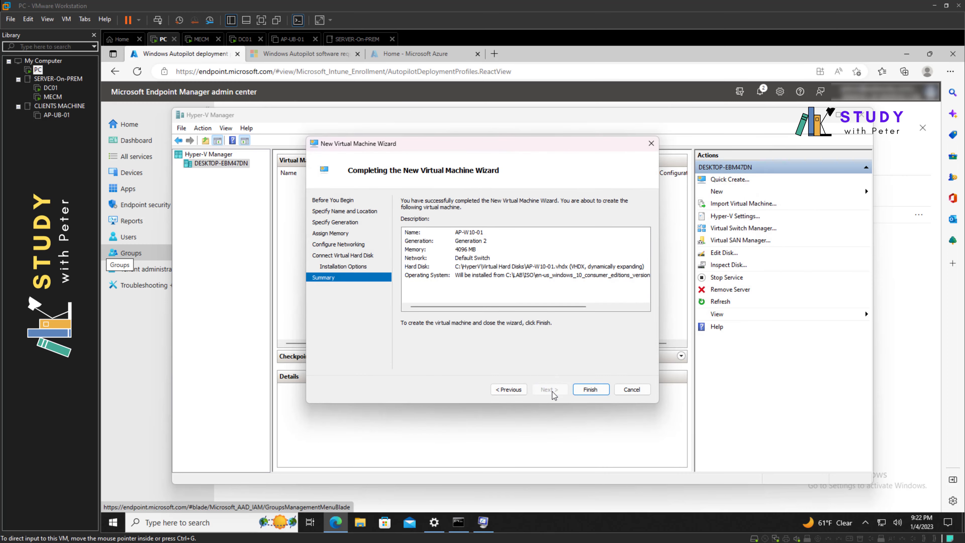
{"action": "left_click", "coordinate": [584, 390]}
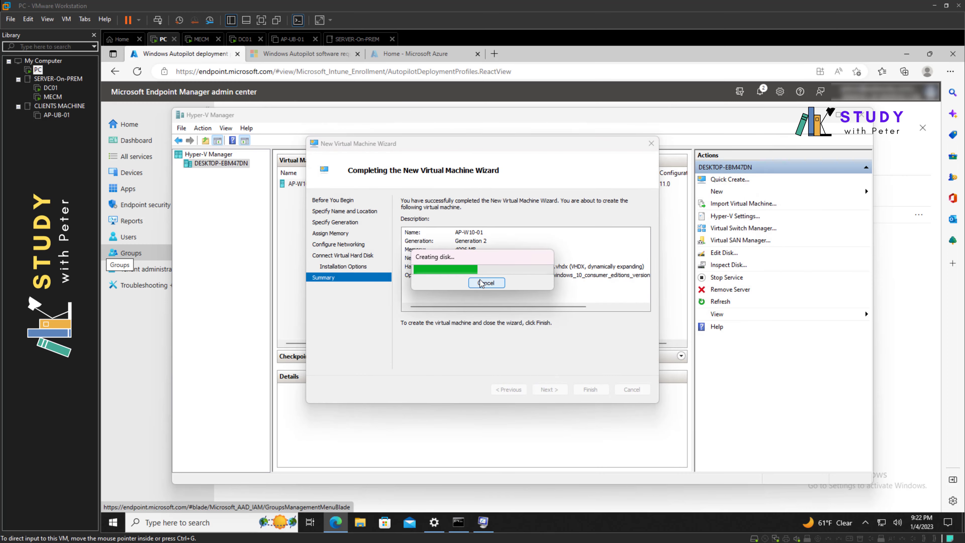
Connect to the AP-W10-01 console and power the virtual machine on
{"action": "right_click", "coordinate": [373, 184]}
{"action": "left_click", "coordinate": [399, 191]}
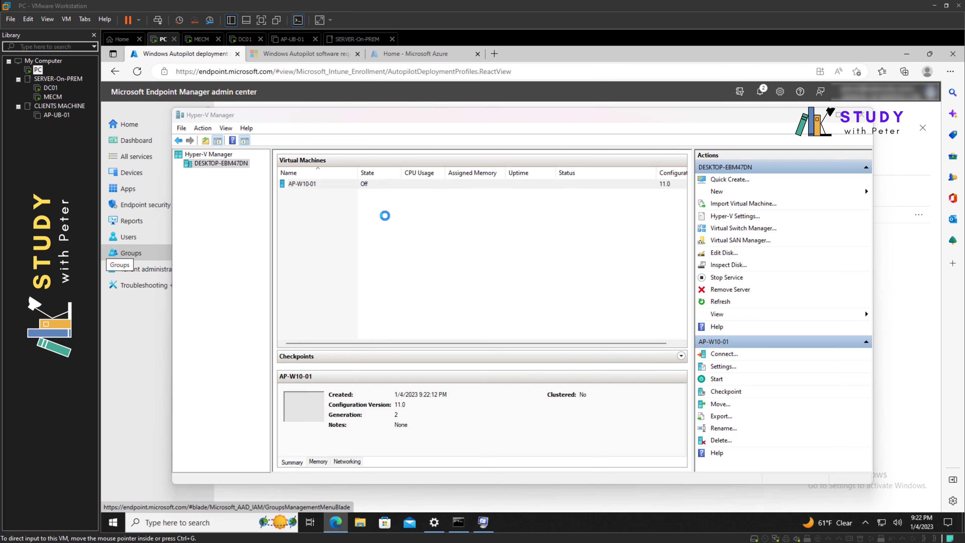
{"action": "left_click", "coordinate": [397, 227]}
{"action": "left_click_drag", "start_coordinate": [398, 87], "coordinate": [445, 133]}
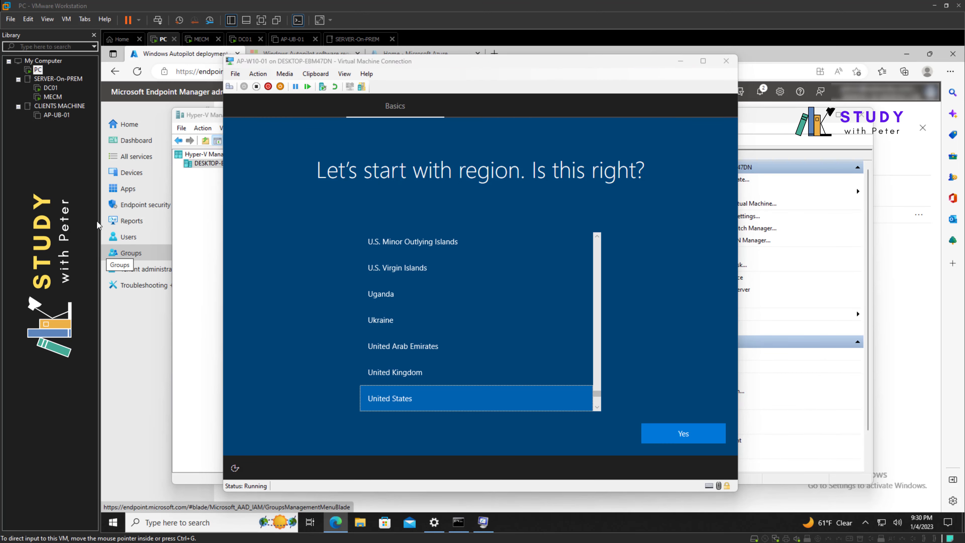
Focus the AP-W10-01 console and open a command prompt with Shift+F10
{"action": "left_click", "coordinate": [642, 291]}
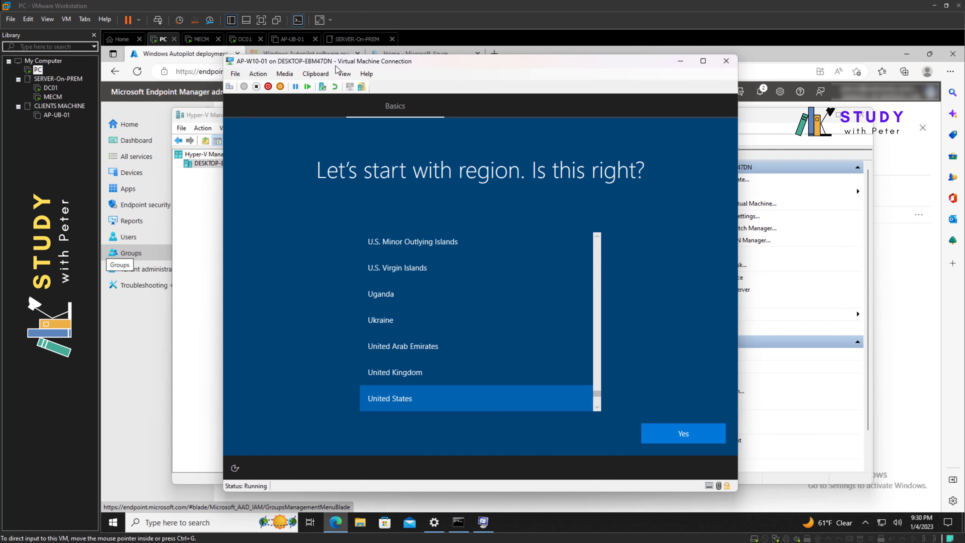
{"action": "left_click_drag", "start_coordinate": [357, 65], "coordinate": [467, 73]}
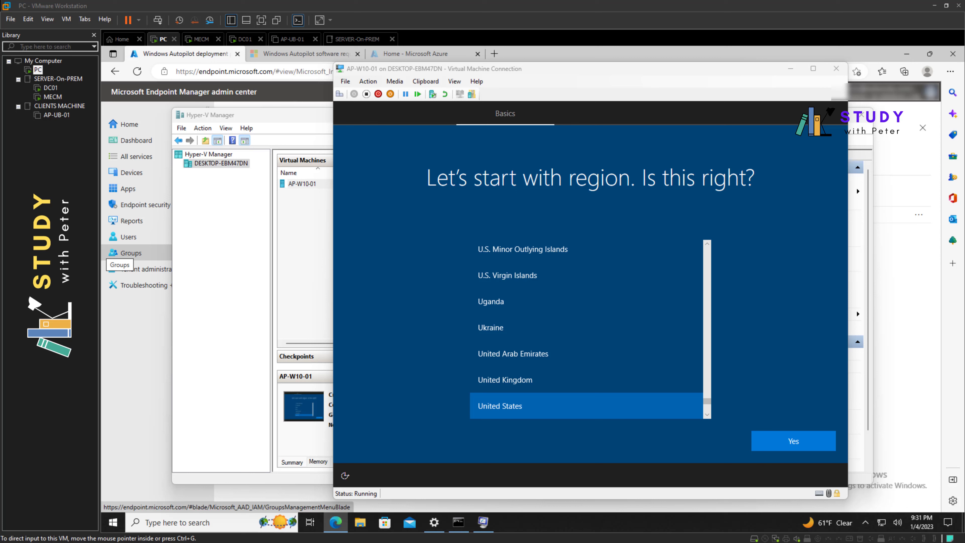
{"action": "left_click", "coordinate": [800, 331]}
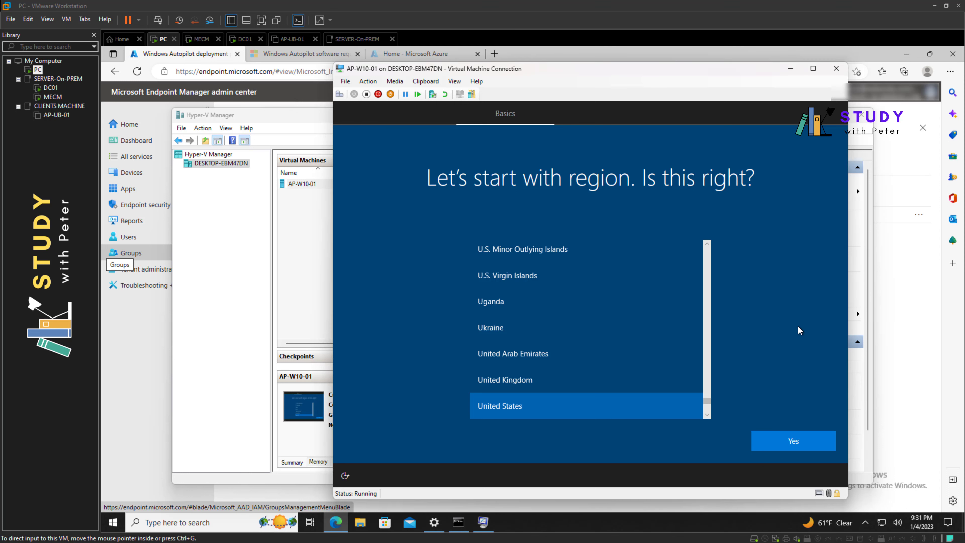
{"action": "left_click_drag", "start_coordinate": [499, 73], "coordinate": [473, 73]}
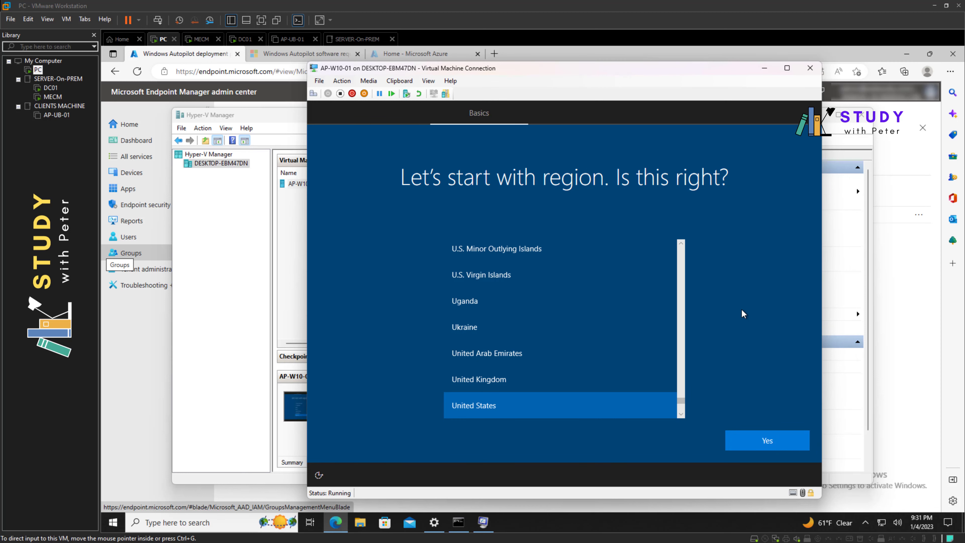
{"action": "key", "text": "shift+F10"}
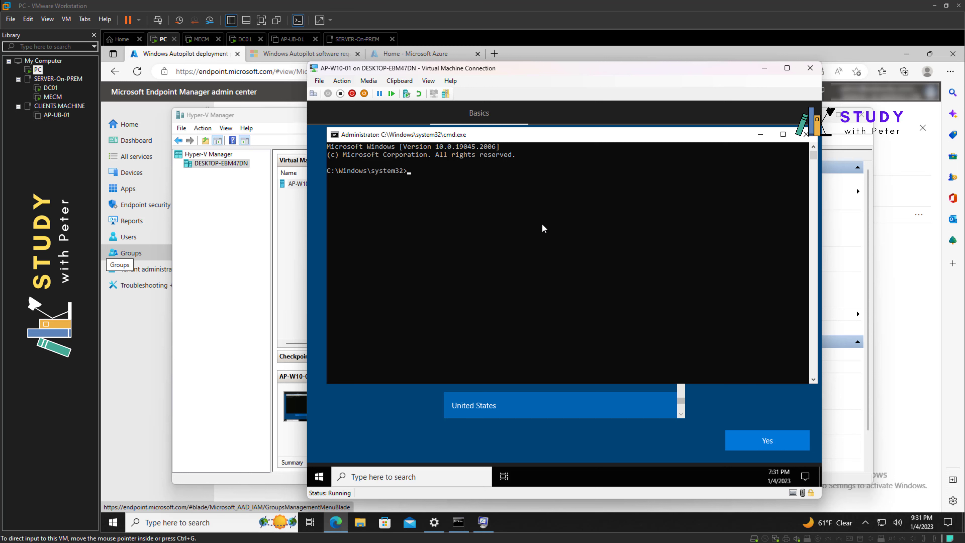
Launch Notepad in the VM and type the host clipboard's Autopilot commands into it
{"action": "type", "text": "notepad.ext"}
{"action": "key", "text": "Return"}
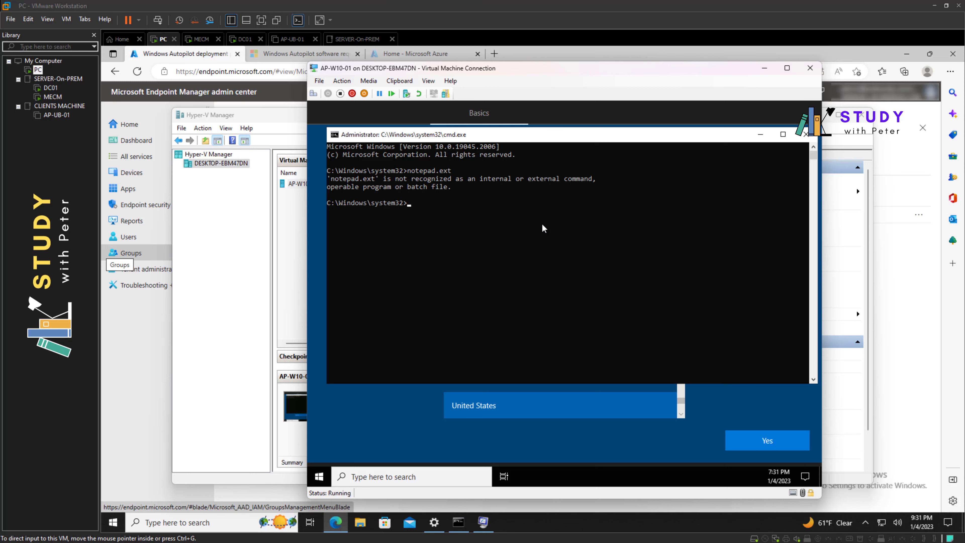
{"action": "key", "text": "Up"}
{"action": "type", "text": "e"}
{"action": "type", "text": "epad.ex"}
{"action": "key", "text": "Return"}
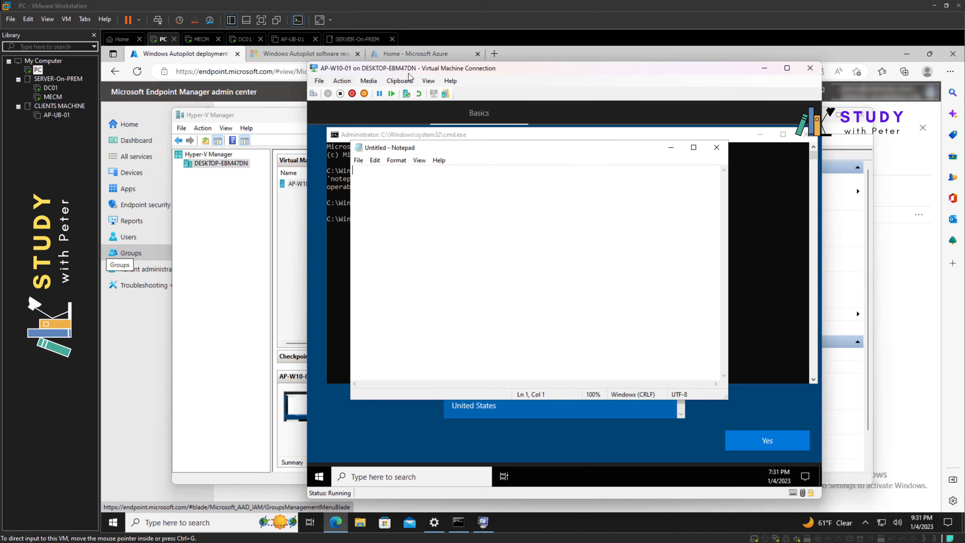
{"action": "left_click", "coordinate": [400, 80]}
{"action": "left_click", "coordinate": [406, 90]}
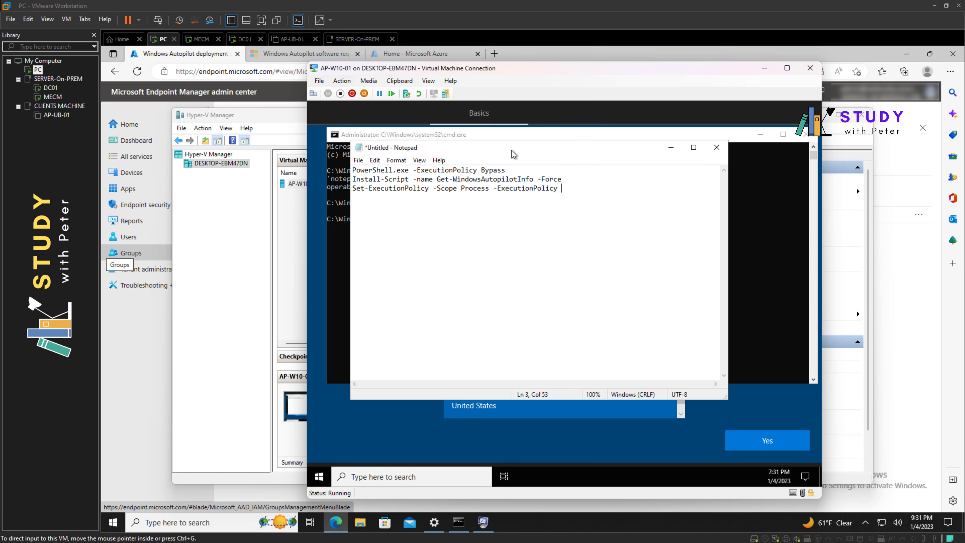
Copy the PowerShell.exe -ExecutionPolicy Bypass line onto the command prompt
{"action": "left_click_drag", "start_coordinate": [589, 154], "coordinate": [619, 203]}
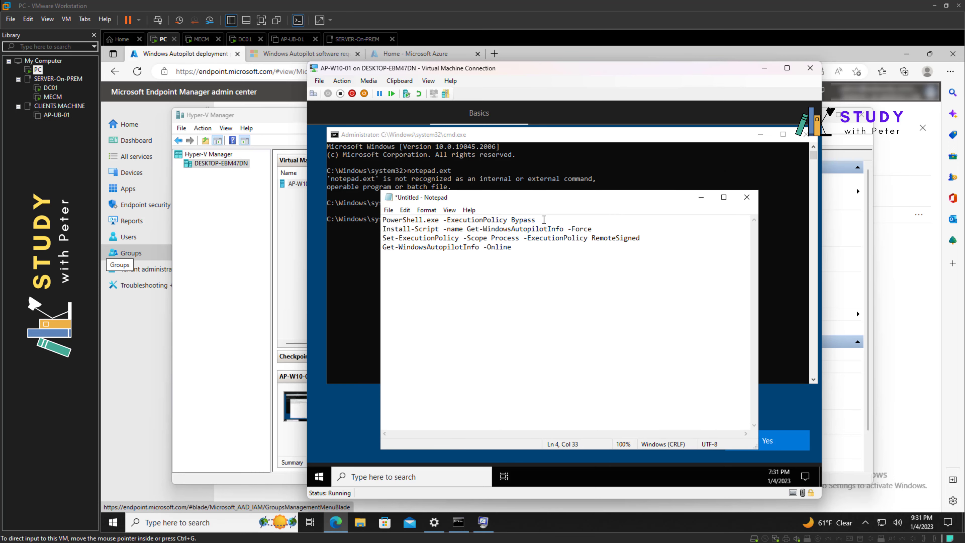
{"action": "left_click_drag", "start_coordinate": [544, 220], "coordinate": [382, 220]}
{"action": "right_click", "coordinate": [400, 218]}
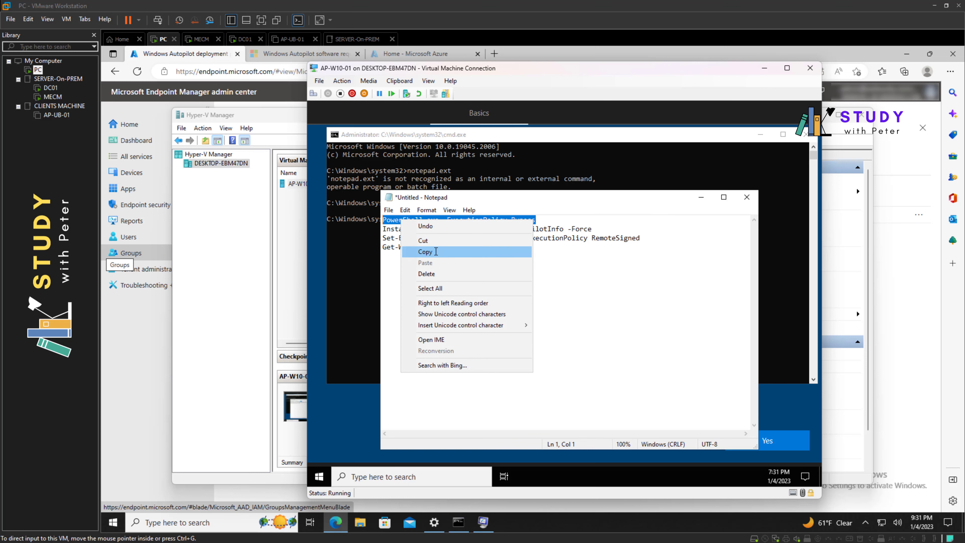
{"action": "left_click", "coordinate": [436, 251]}
{"action": "left_click", "coordinate": [355, 254]}
{"action": "right_click", "coordinate": [460, 234]}
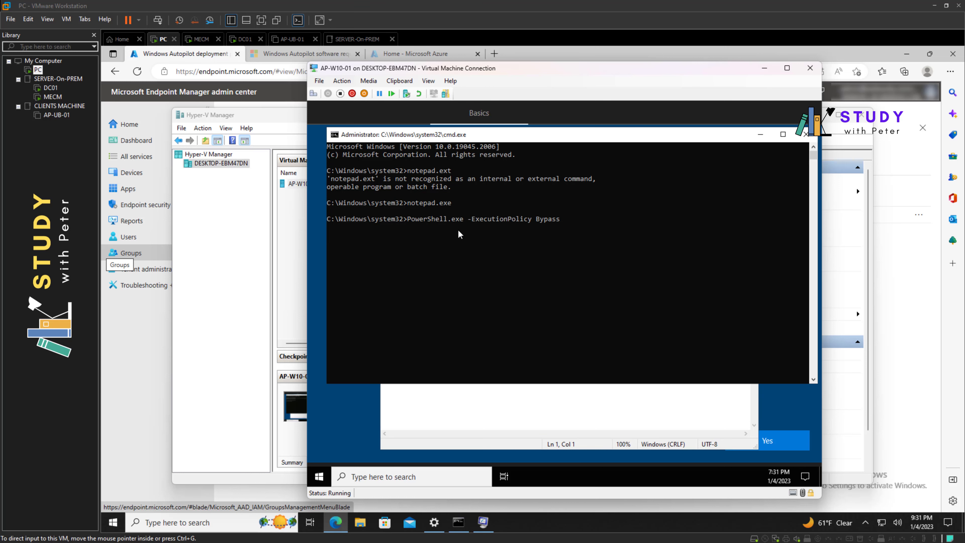
Start PowerShell and run the Install-Script command from the notes, answering Y
{"action": "key", "text": "Return"}
{"action": "left_click", "coordinate": [492, 396]}
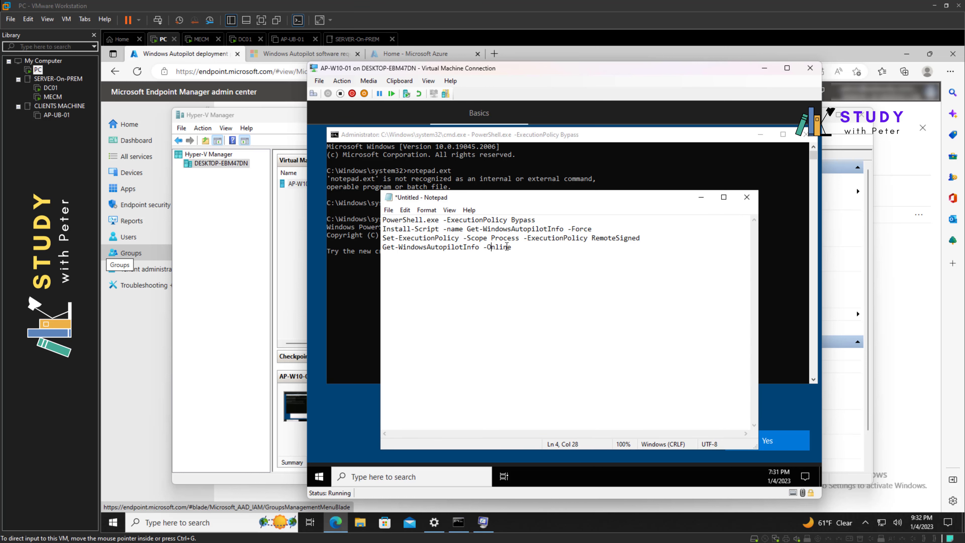
{"action": "left_click_drag", "start_coordinate": [592, 228], "coordinate": [394, 230]}
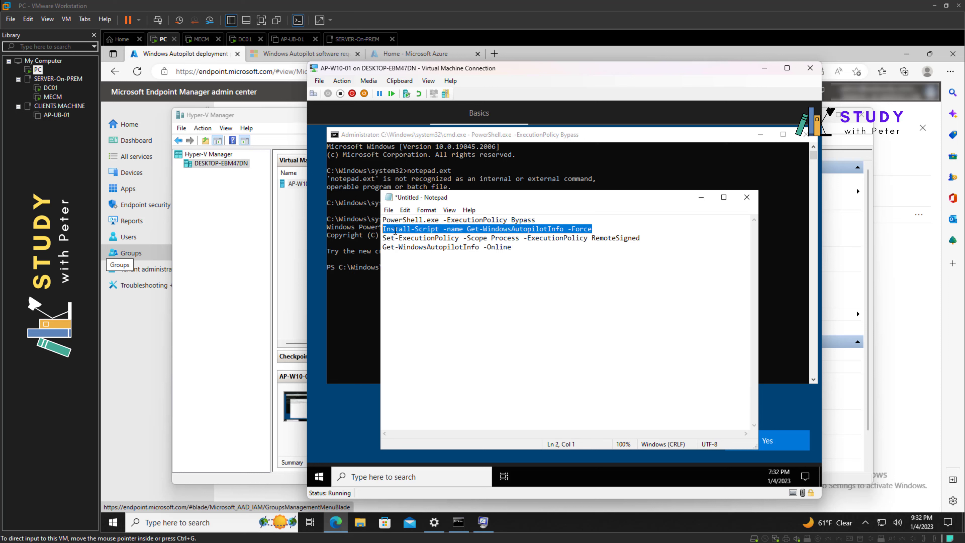
{"action": "right_click", "coordinate": [394, 230]}
{"action": "left_click", "coordinate": [412, 262]}
{"action": "left_click", "coordinate": [361, 281]}
{"action": "right_click", "coordinate": [466, 296]}
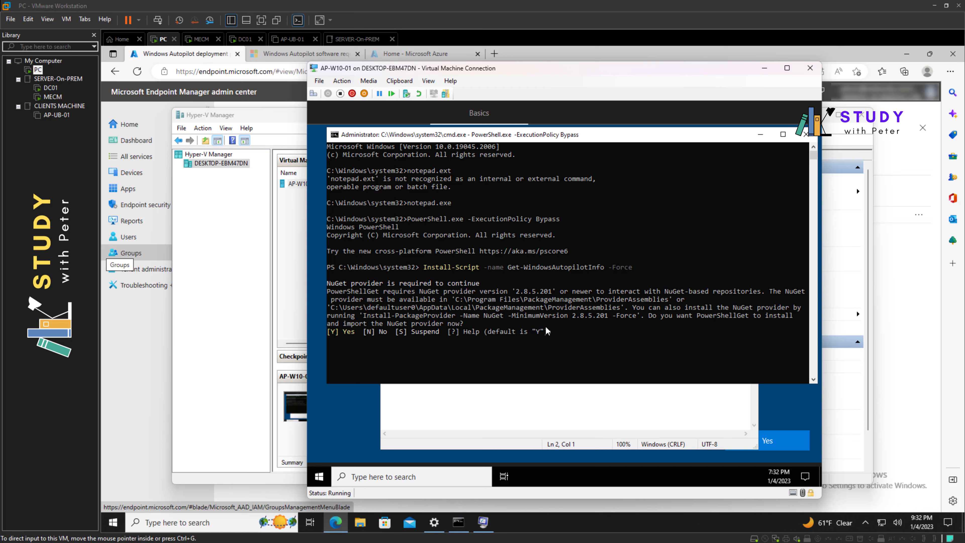
{"action": "type", "text": "Y"}
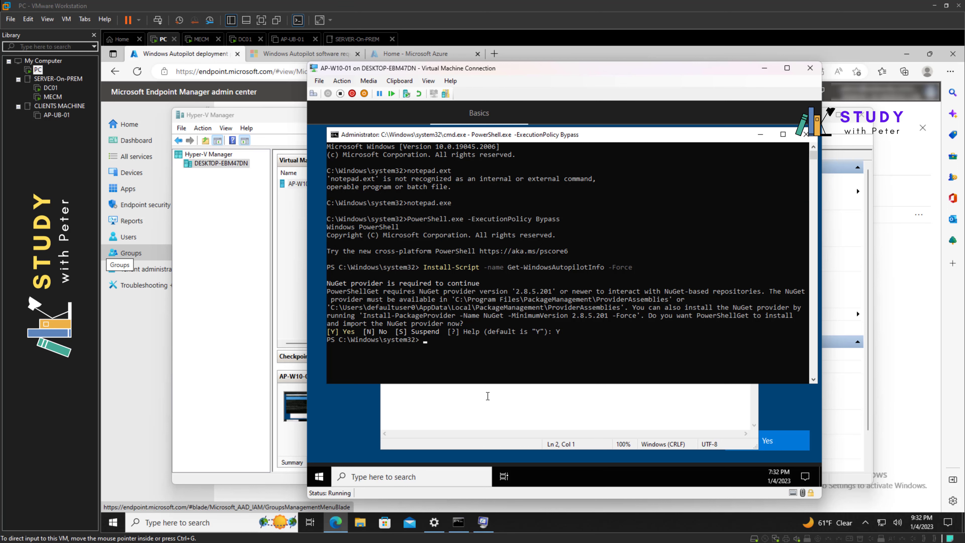
Run the Set-ExecutionPolicy line from the notes to allow RemoteSigned scripts
{"action": "left_click", "coordinate": [488, 421]}
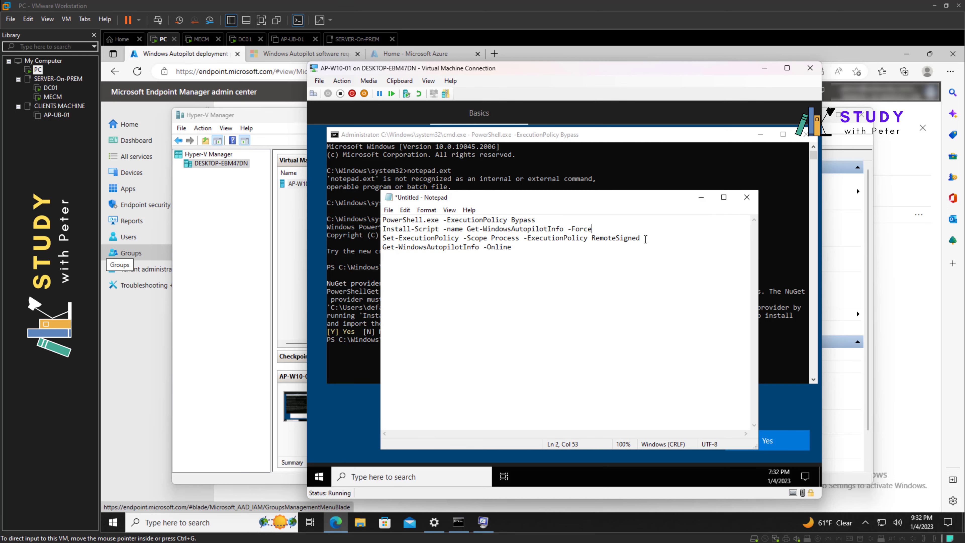
{"action": "mouse_move", "coordinate": [382, 247]}
{"action": "left_mouse_down"}
{"action": "mouse_move", "coordinate": [397, 242]}
{"action": "mouse_move", "coordinate": [383, 238]}
{"action": "left_mouse_up"}
{"action": "right_click", "coordinate": [400, 240]}
{"action": "left_click", "coordinate": [424, 273]}
{"action": "left_click", "coordinate": [378, 323]}
{"action": "right_click", "coordinate": [435, 353]}
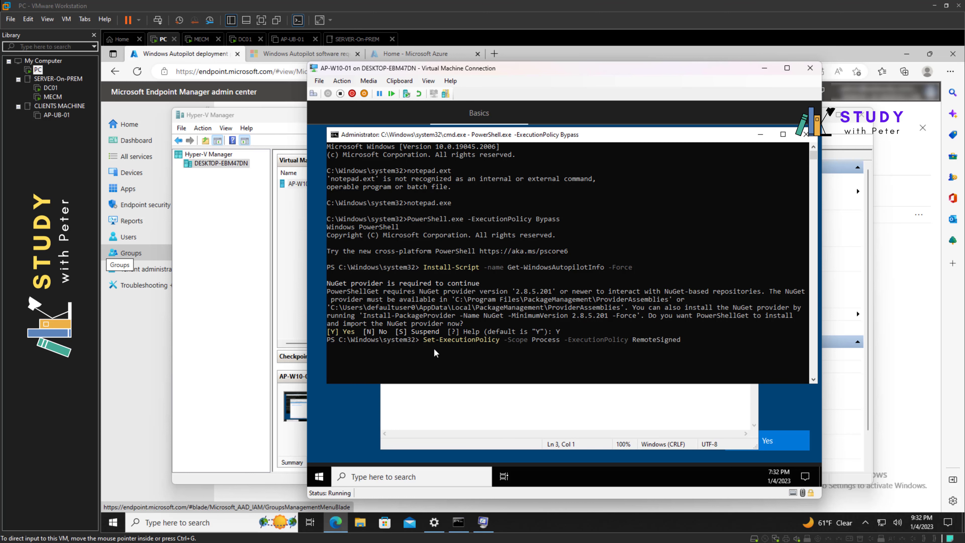
Run Get-WindowsAutopilotInfo -Online to upload the VM's hardware details to Intune
{"action": "left_click", "coordinate": [550, 416]}
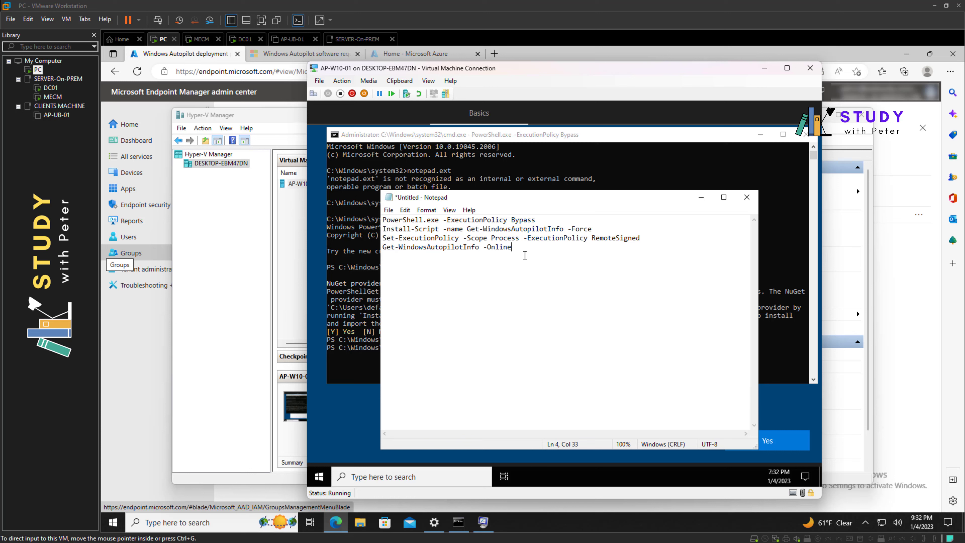
{"action": "left_click_drag", "start_coordinate": [512, 247], "coordinate": [383, 247]}
{"action": "right_click", "coordinate": [387, 247]}
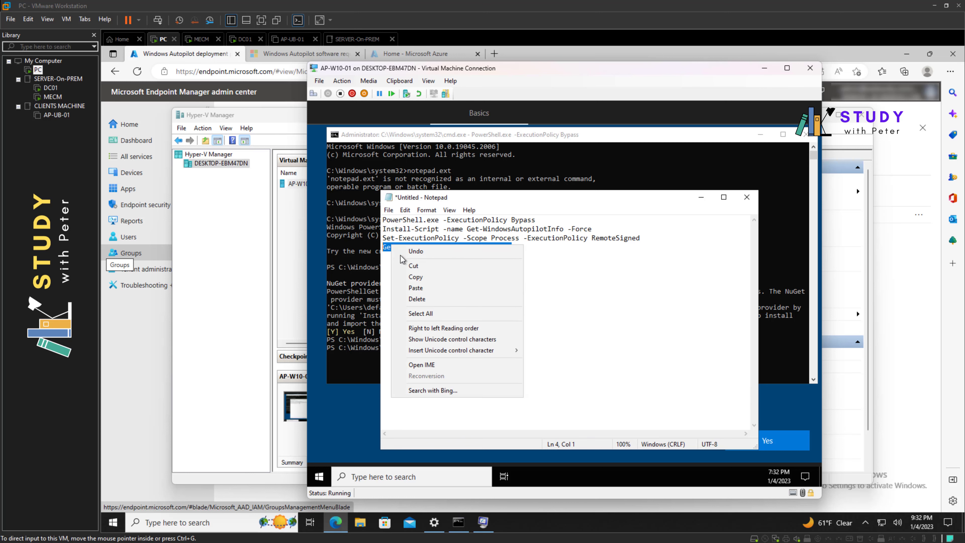
{"action": "left_click", "coordinate": [422, 280]}
{"action": "left_click", "coordinate": [355, 361]}
{"action": "right_click", "coordinate": [503, 378]}
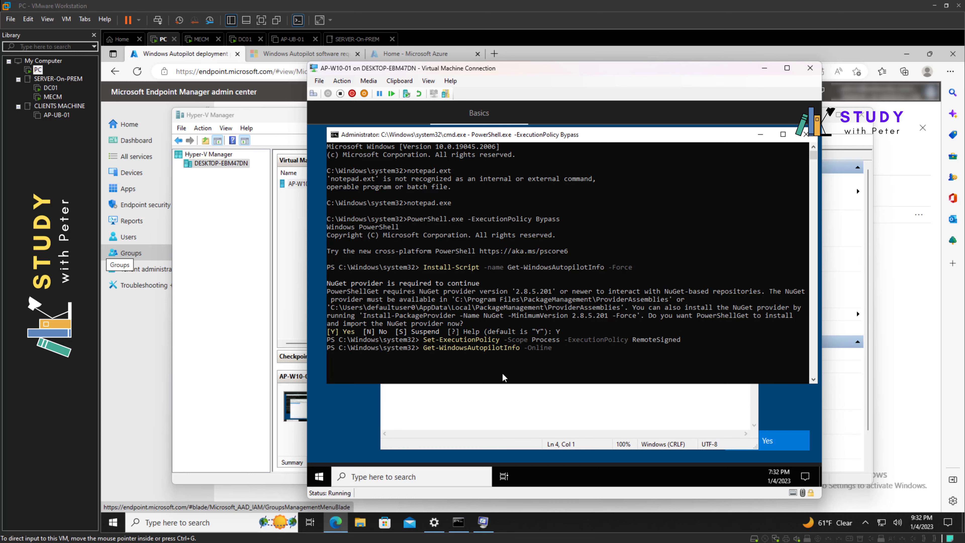
{"action": "key", "text": "Return"}
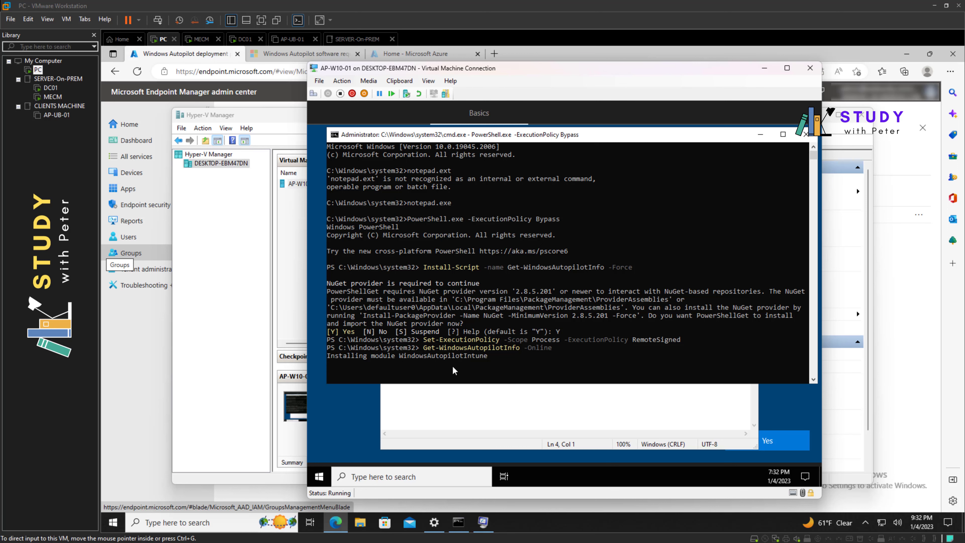
{"action": "left_click", "coordinate": [143, 363]}
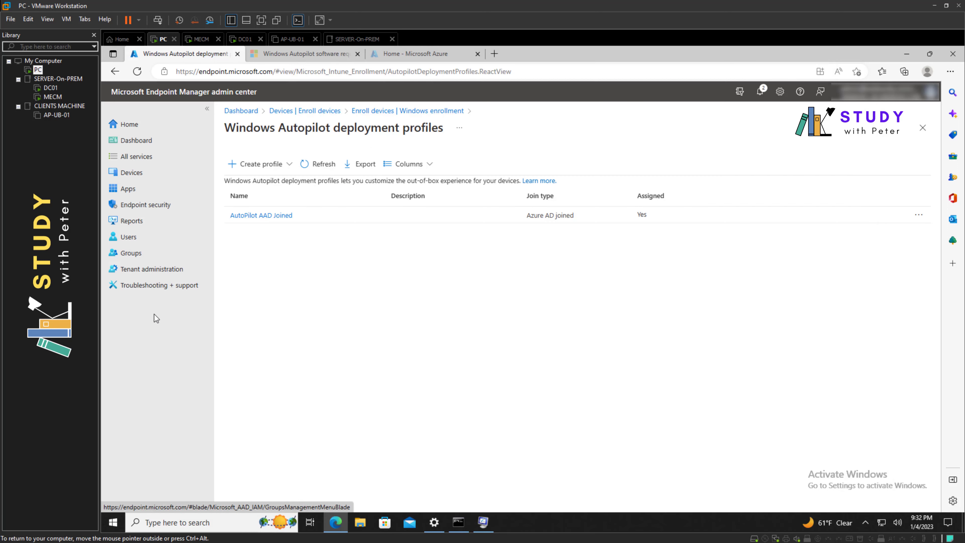
Go to Devices > Windows enrollment > Autopilot Devices and note it shows No Results
{"action": "left_click", "coordinate": [144, 175]}
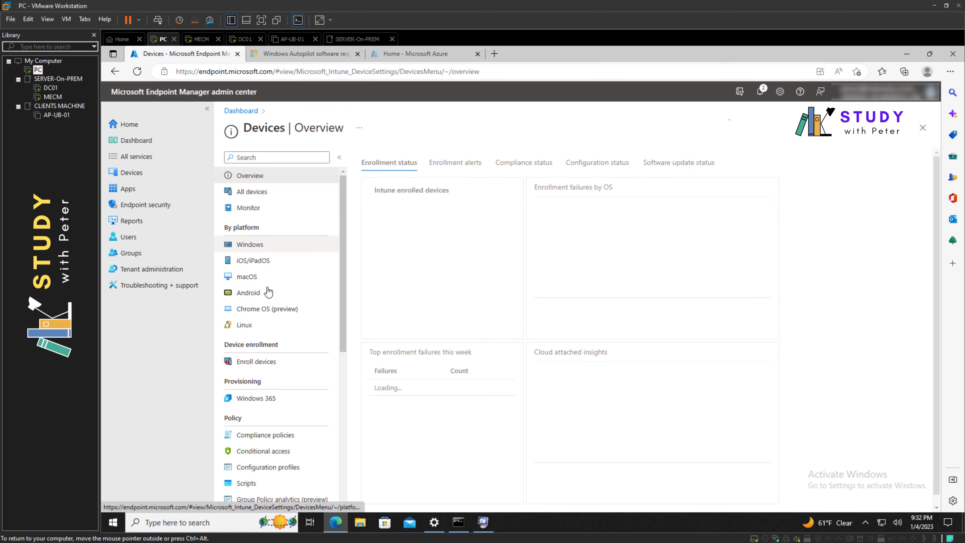
{"action": "left_click", "coordinate": [266, 364]}
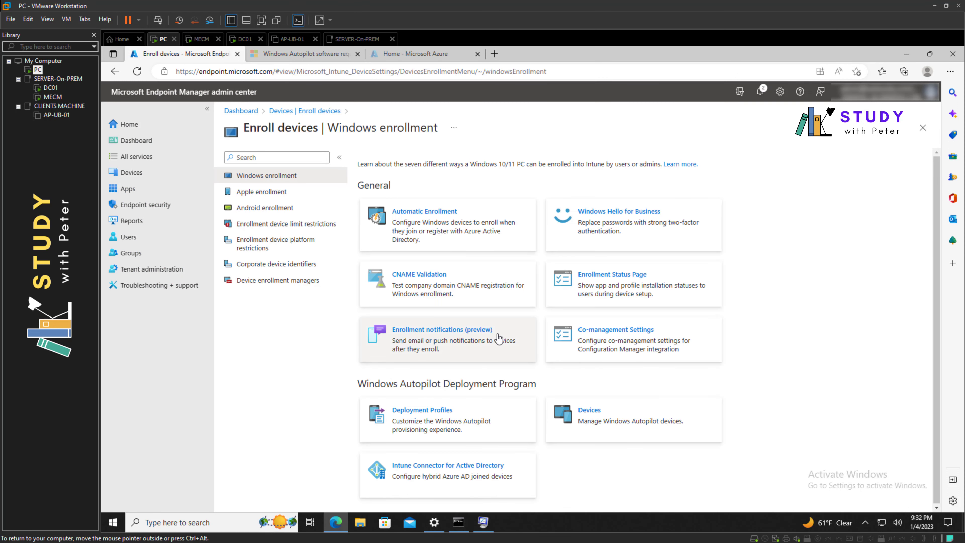
{"action": "left_click", "coordinate": [601, 414]}
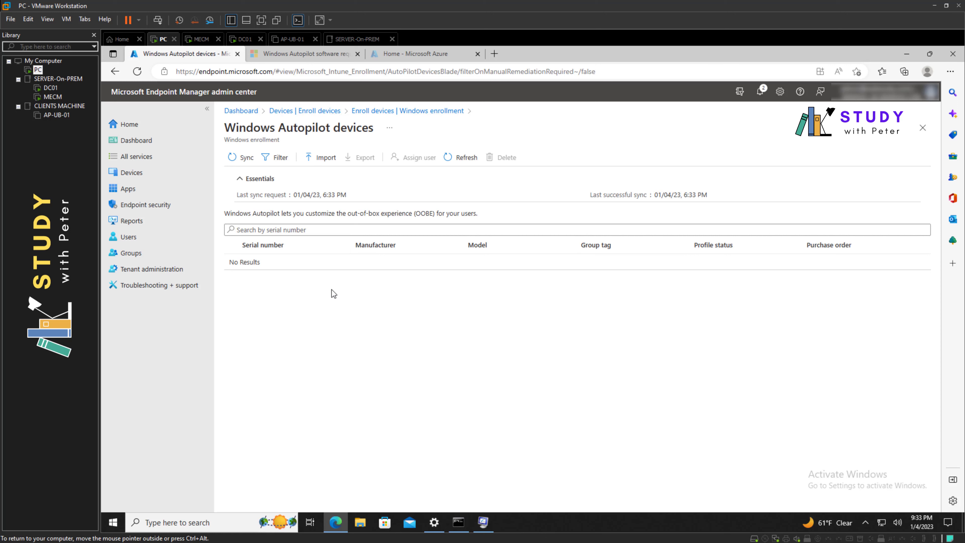
{"action": "left_click_drag", "start_coordinate": [236, 261], "coordinate": [290, 268]}
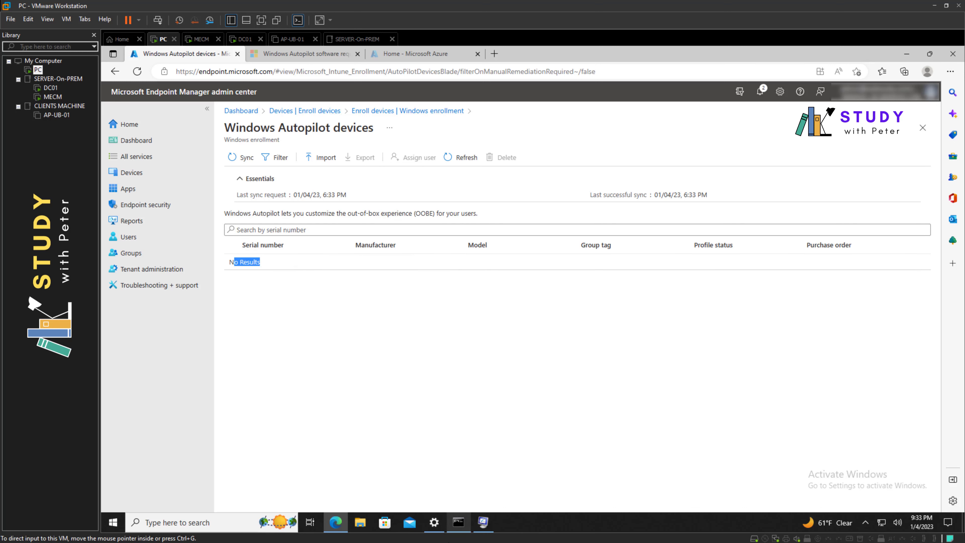
Reconnect to AP-W10-01 and confirm the upload shows 1 of 1 devices waiting to import
{"action": "key", "text": "alt+Tab"}
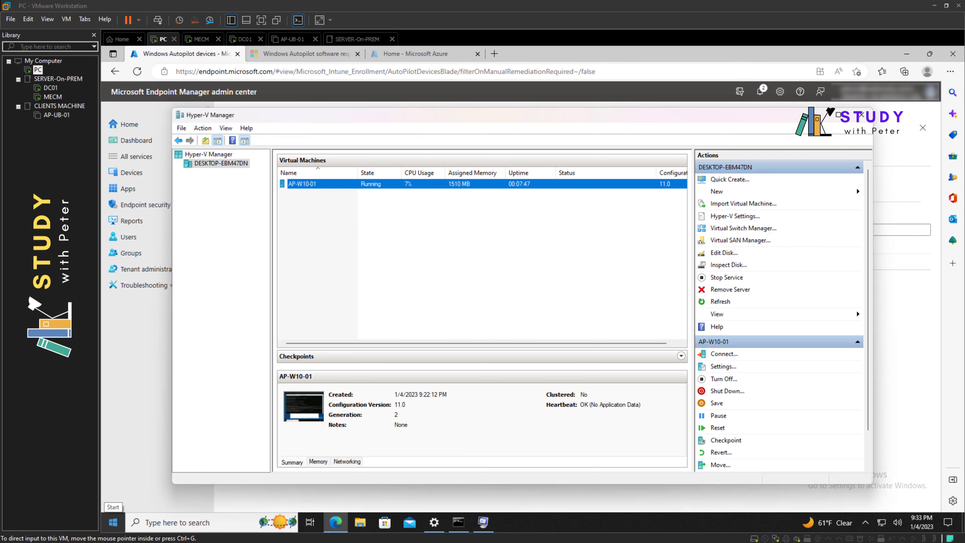
{"action": "right_click", "coordinate": [441, 186]}
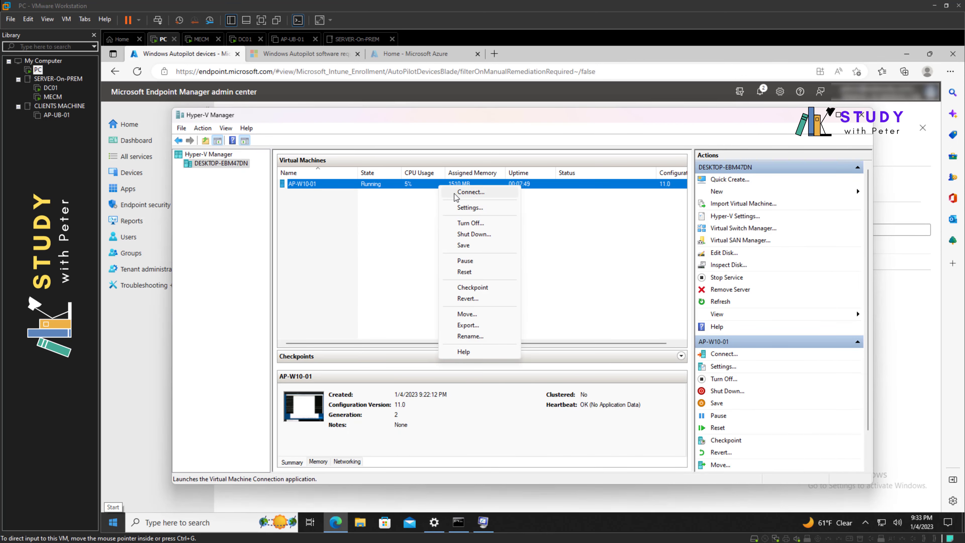
{"action": "left_click", "coordinate": [471, 192]}
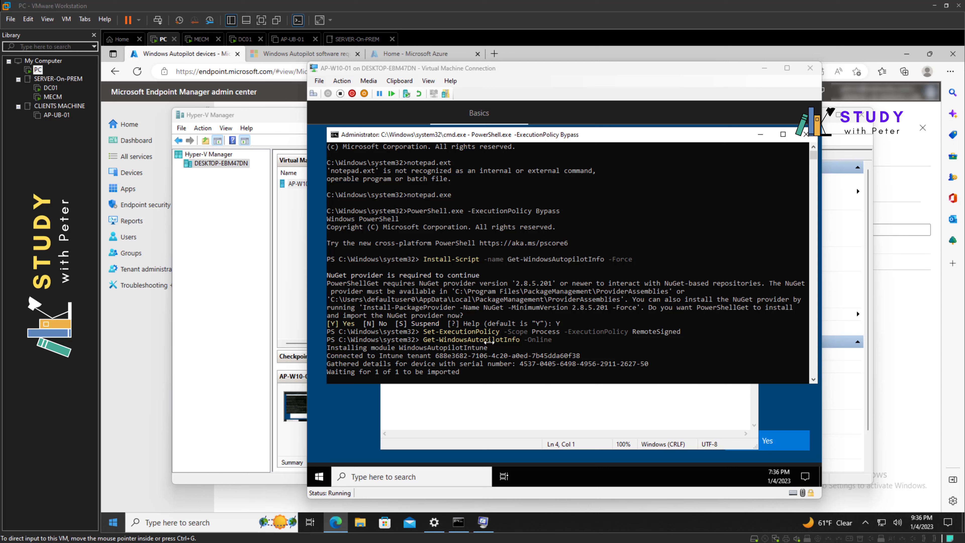
{"action": "left_click", "coordinate": [487, 373]}
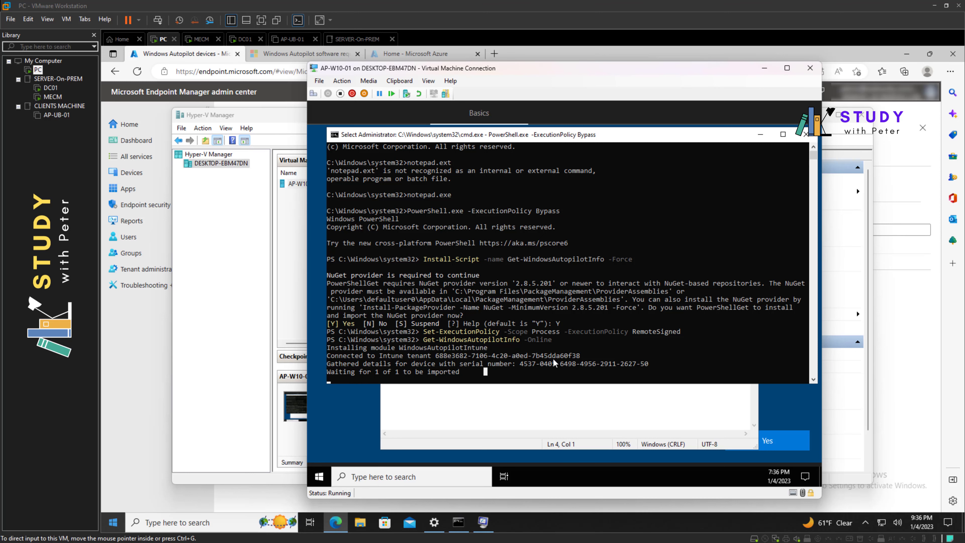
{"action": "left_click", "coordinate": [142, 338]}
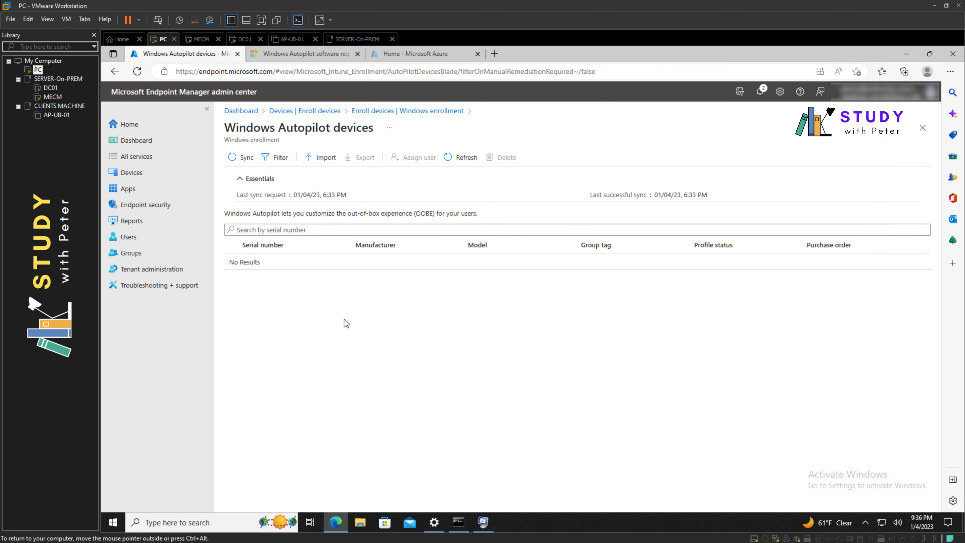
Reopen the AP-W10-01 console until the script reports 1 device imported and all devices synced
{"action": "left_click", "coordinate": [465, 159]}
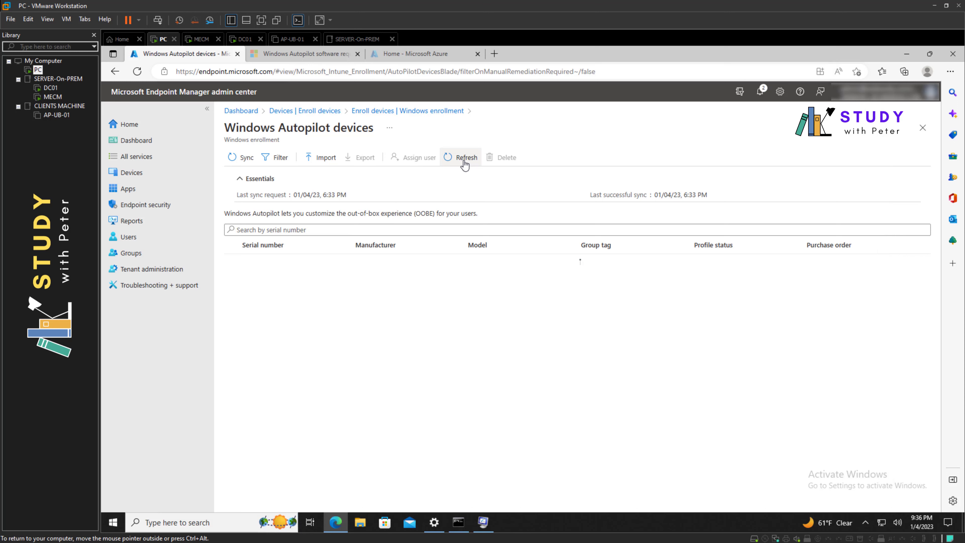
{"action": "left_click", "coordinate": [456, 523]}
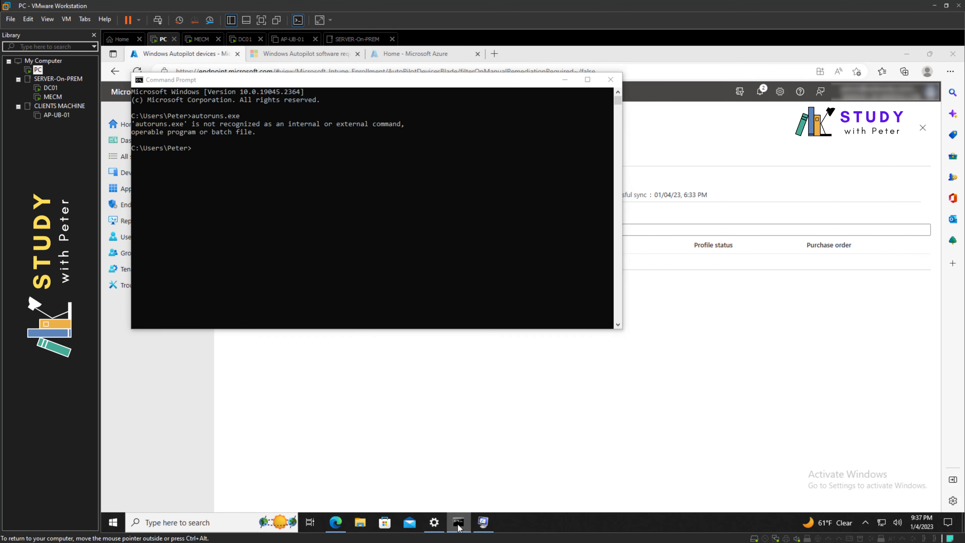
{"action": "left_click", "coordinate": [458, 527]}
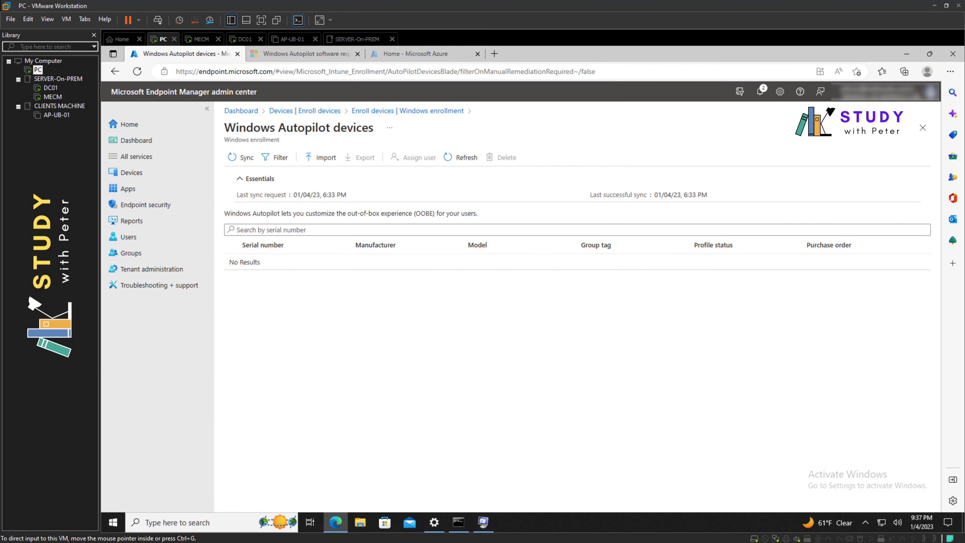
{"action": "key", "text": "alt+Tab"}
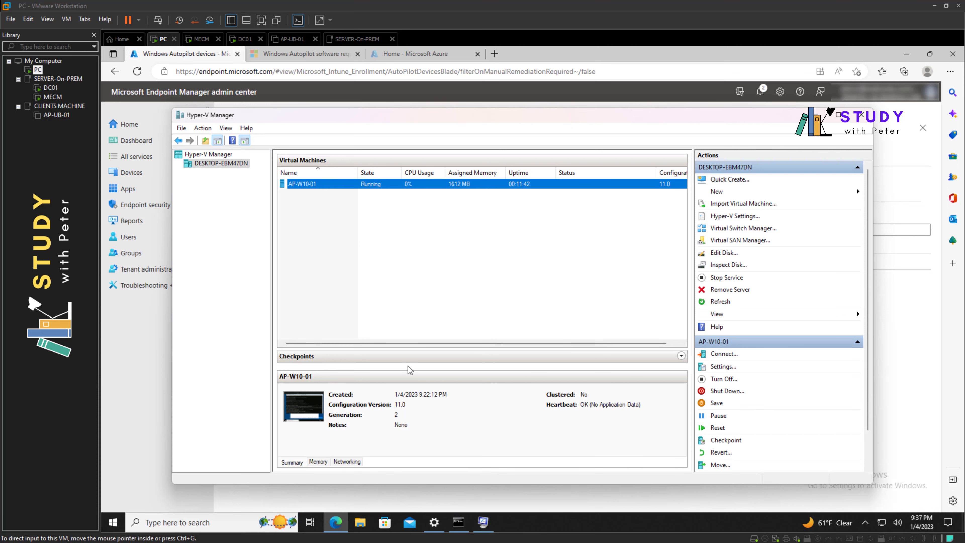
{"action": "right_click", "coordinate": [413, 190]}
{"action": "left_click", "coordinate": [433, 195]}
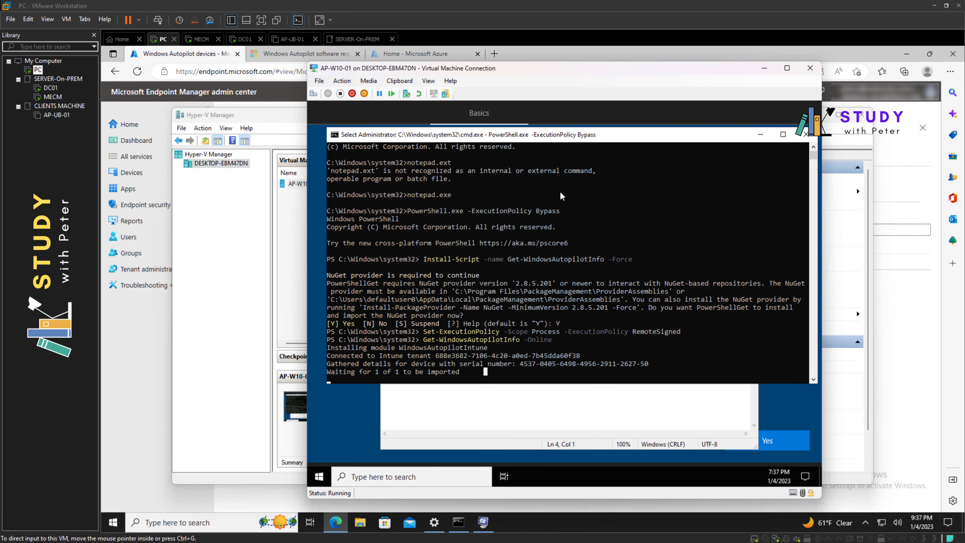
{"action": "left_click_drag", "start_coordinate": [542, 72], "coordinate": [465, 82]}
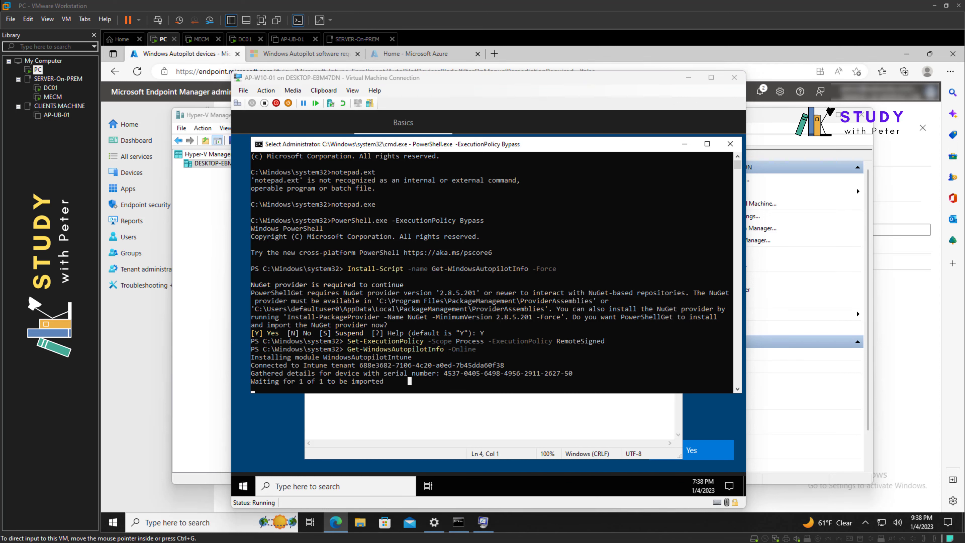
{"action": "right_click", "coordinate": [493, 380]}
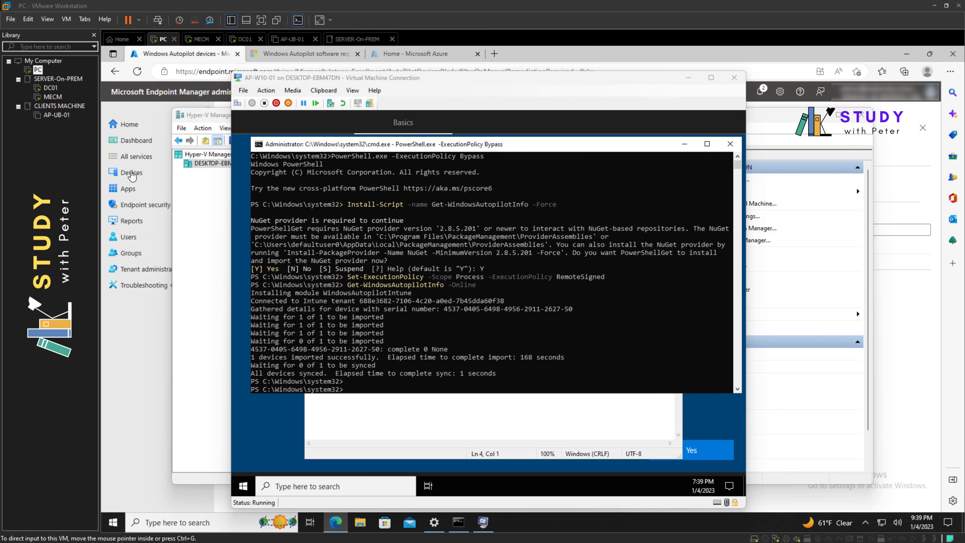
Refresh the Autopilot devices list until the Virtual Machine appears with profile status Assigned
{"action": "left_click", "coordinate": [125, 176]}
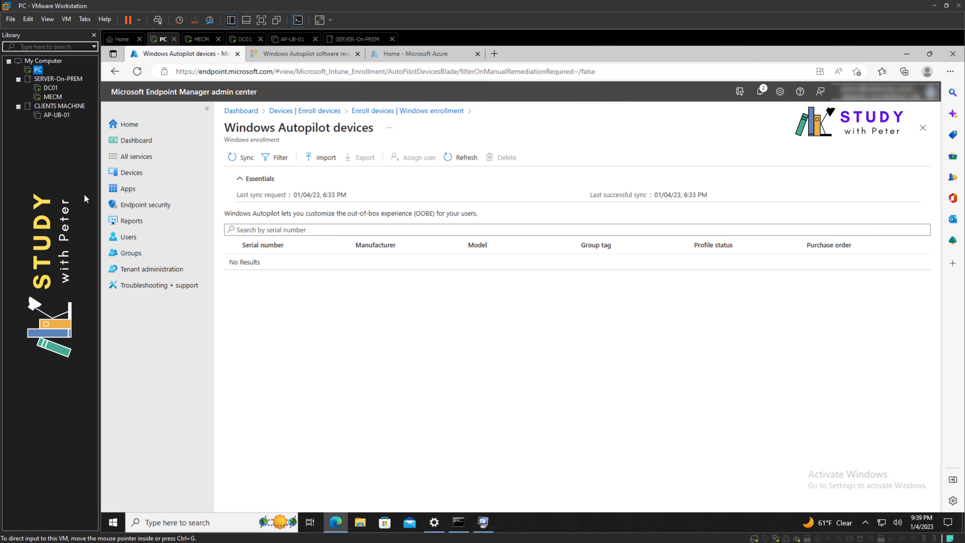
{"action": "left_click", "coordinate": [454, 161]}
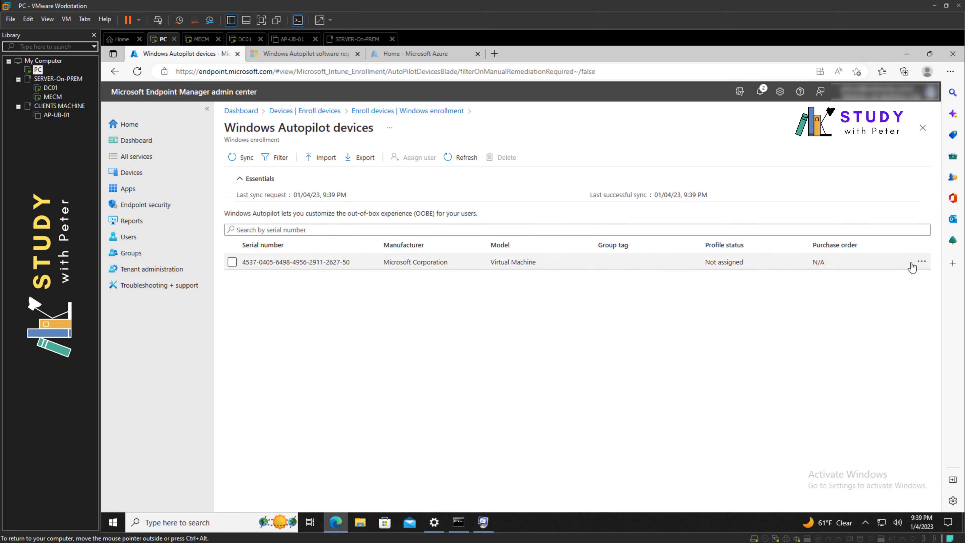
{"action": "left_click", "coordinate": [459, 159]}
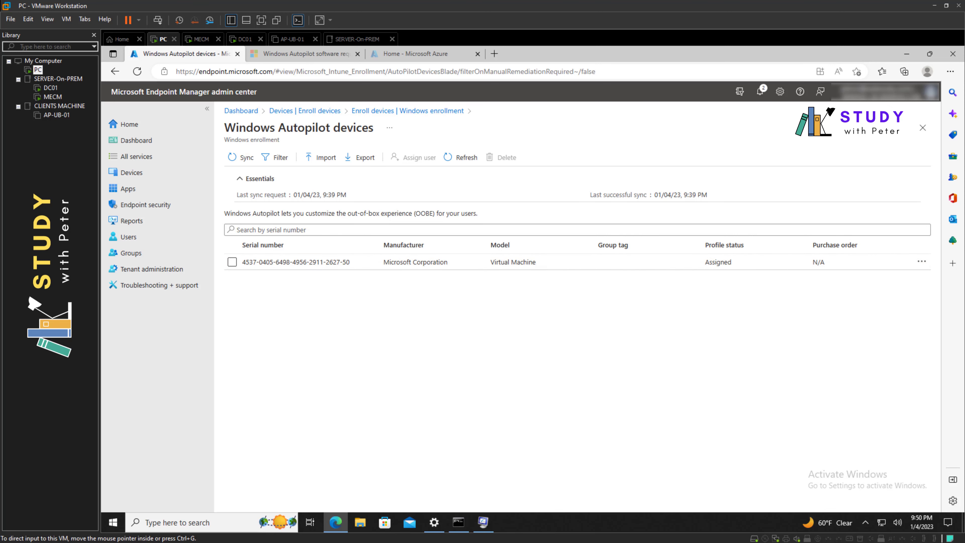
Connect to AP-W10-01's console, turn the VM off after confirming, then start it again
{"action": "key", "text": "alt+Tab"}
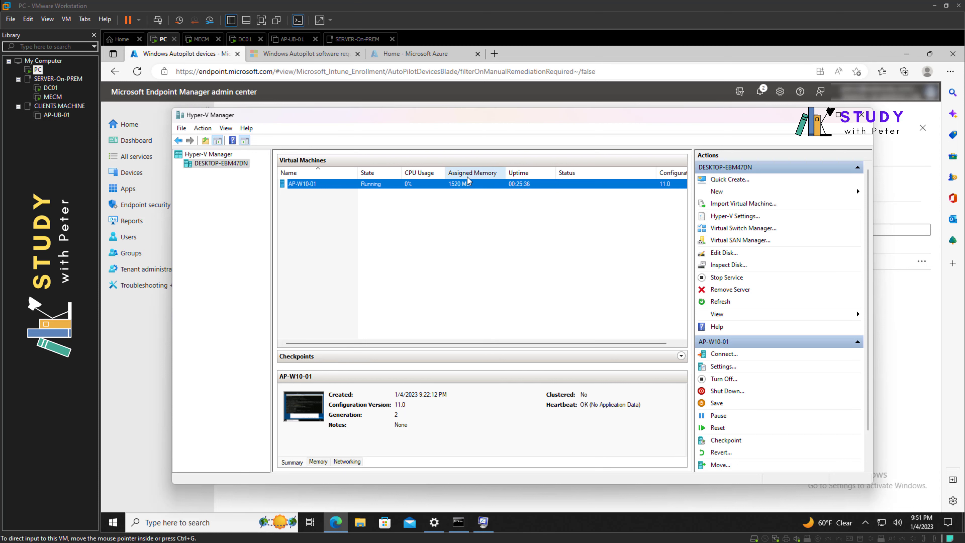
{"action": "right_click", "coordinate": [467, 185]}
{"action": "left_click", "coordinate": [483, 190]}
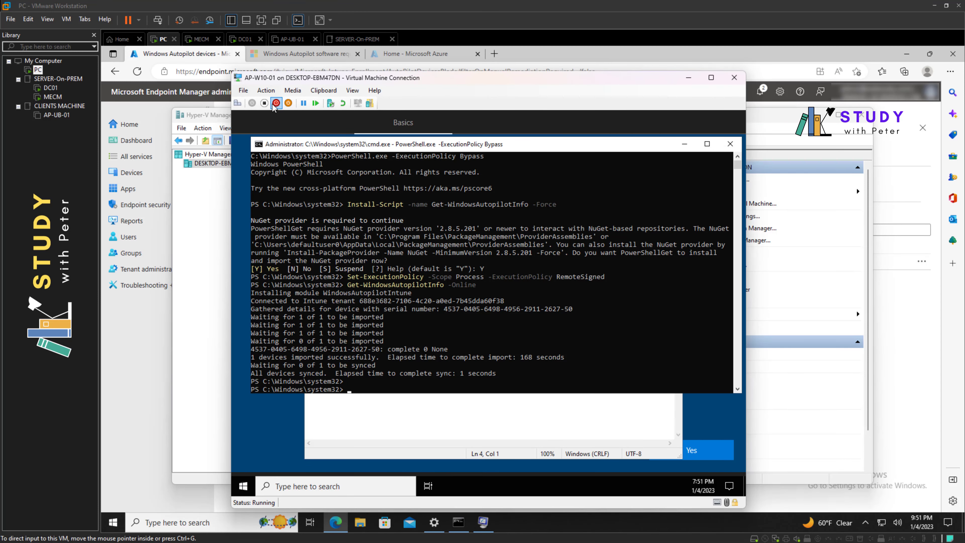
{"action": "left_click", "coordinate": [264, 104]}
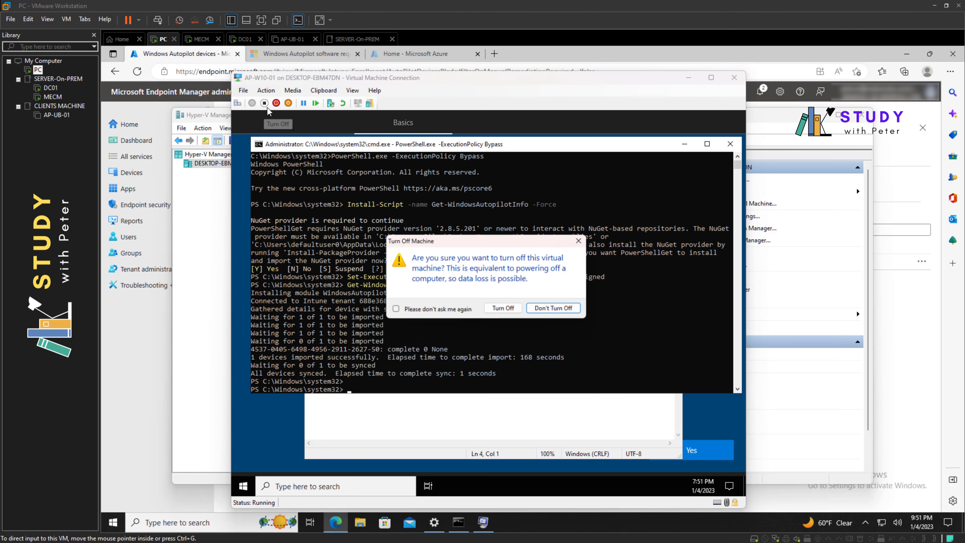
{"action": "left_click", "coordinate": [513, 309]}
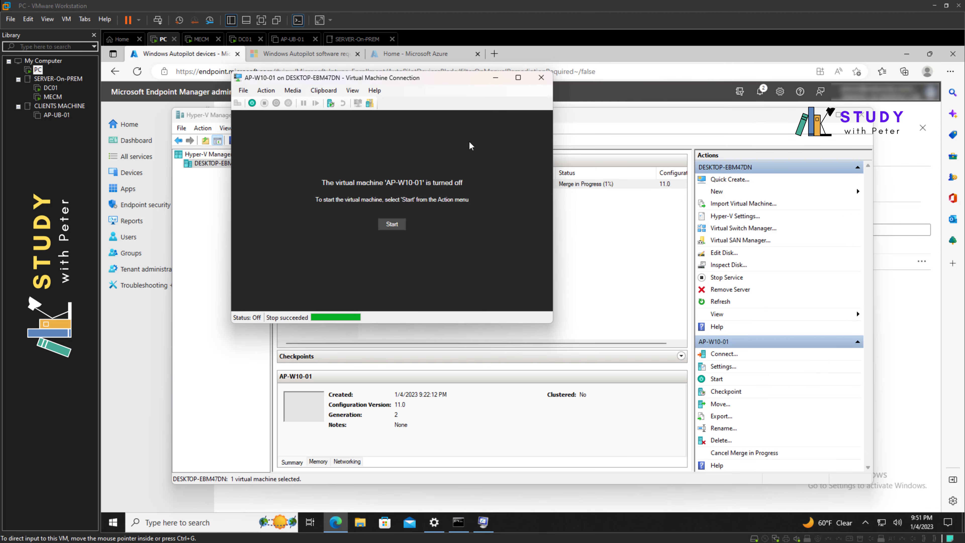
{"action": "left_click", "coordinate": [392, 222]}
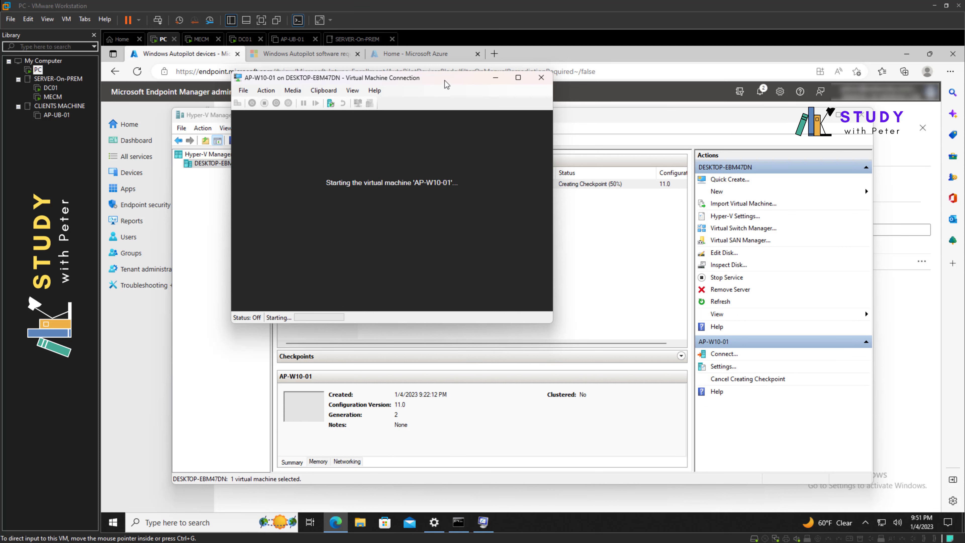
{"action": "left_click_drag", "start_coordinate": [446, 79], "coordinate": [518, 92]}
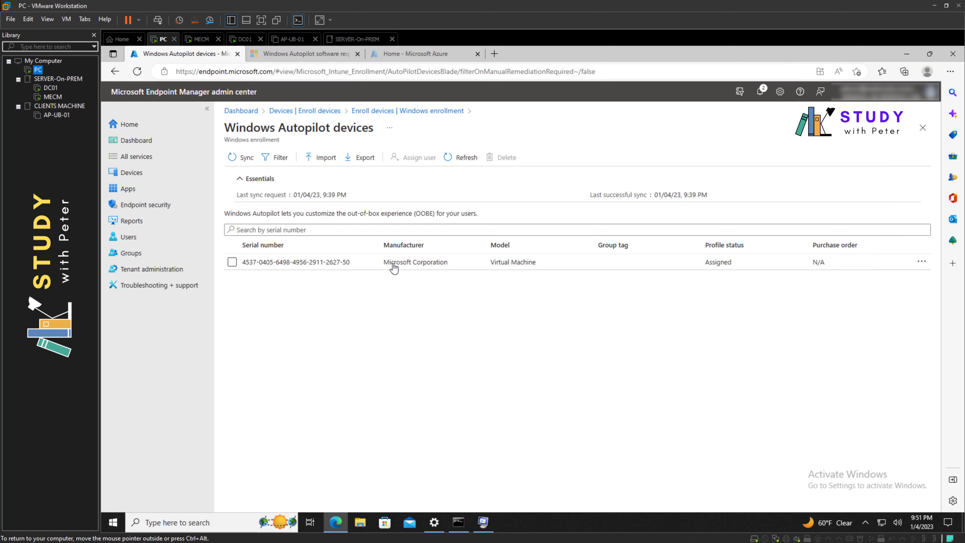
Check the imported Autopilot device's properties, then reconnect to AP-W10-01 and wait for the WebWoka LAB sign-in page
{"action": "left_click", "coordinate": [318, 268]}
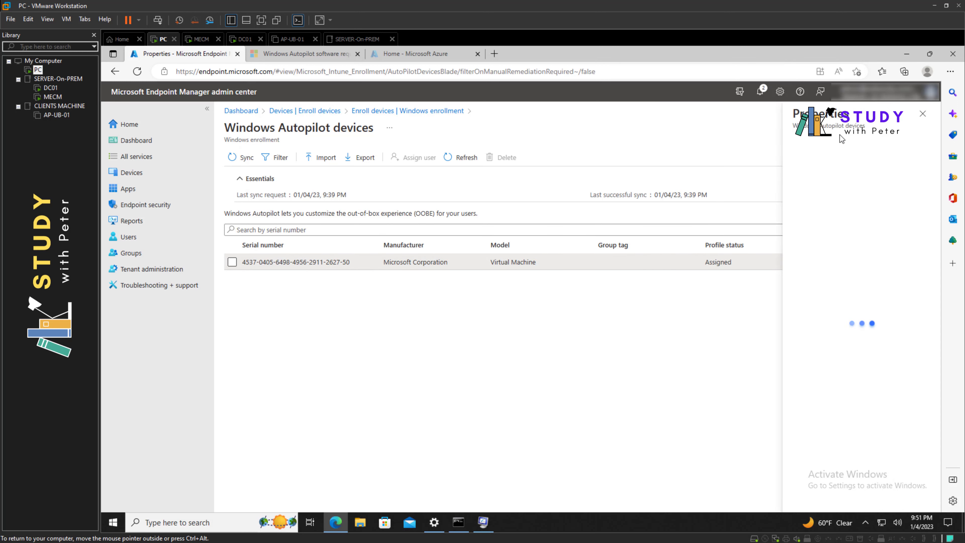
{"action": "left_click", "coordinate": [922, 115]}
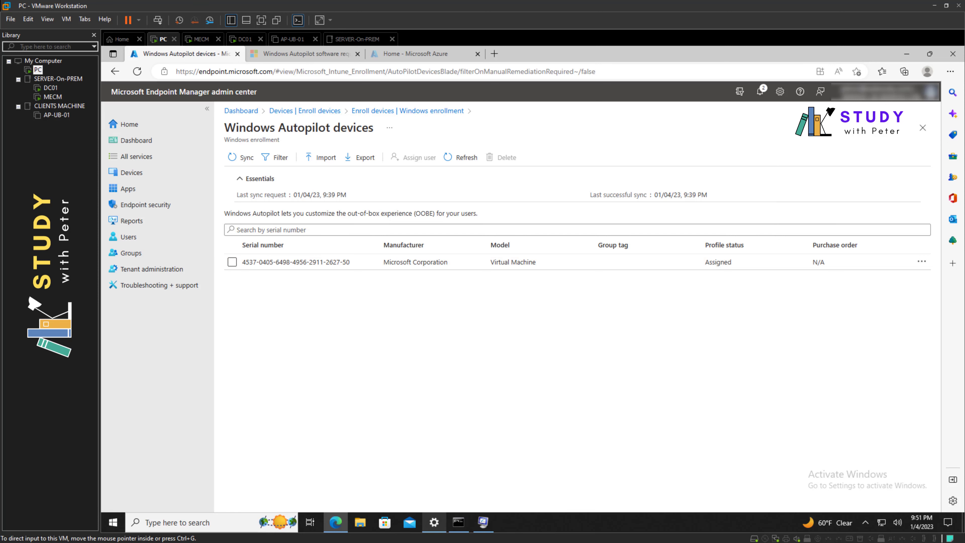
{"action": "left_click", "coordinate": [435, 522]}
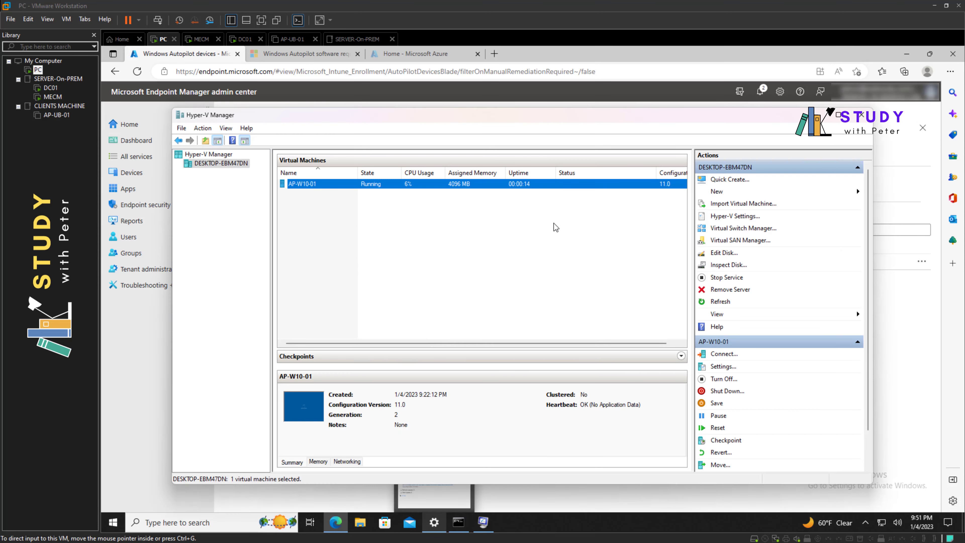
{"action": "right_click", "coordinate": [471, 186]}
{"action": "left_click", "coordinate": [493, 192]}
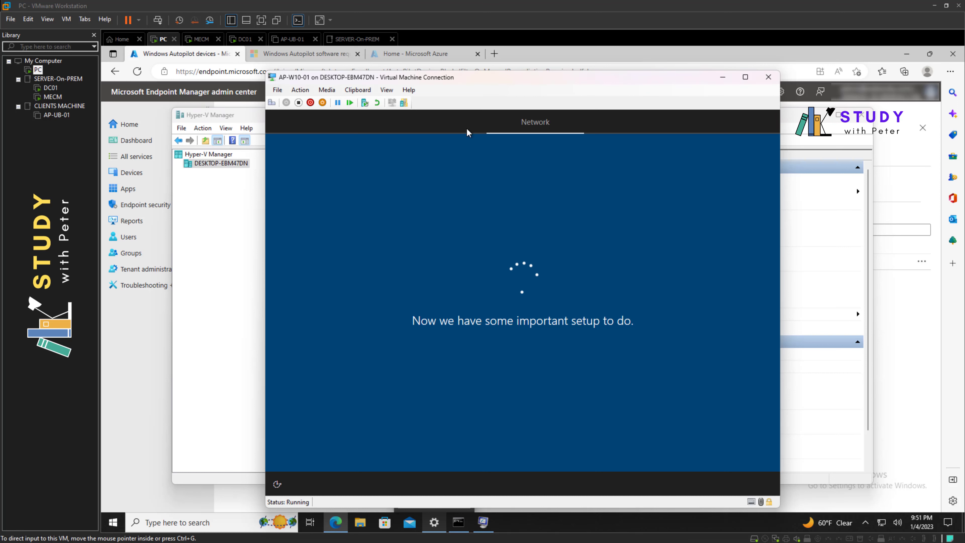
{"action": "left_click_drag", "start_coordinate": [493, 79], "coordinate": [483, 73]}
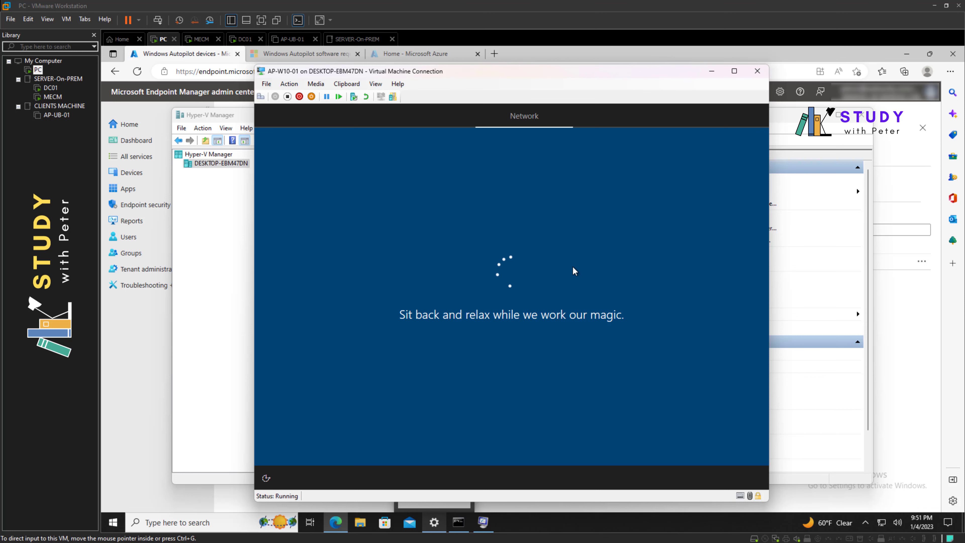
{"action": "left_click_drag", "start_coordinate": [579, 72], "coordinate": [590, 69]}
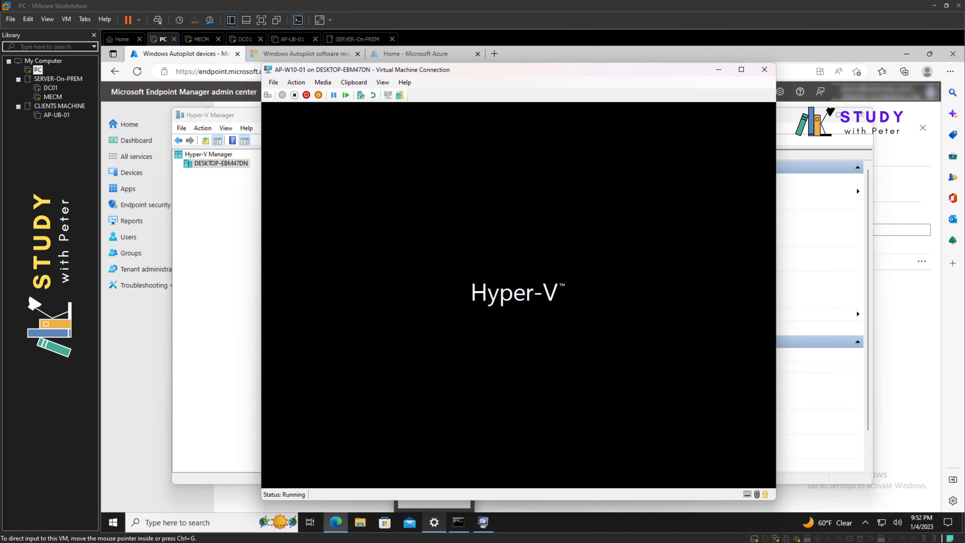
{"action": "mouse_move", "coordinate": [469, 70]}
{"action": "left_mouse_down"}
{"action": "mouse_move", "coordinate": [430, 68]}
{"action": "mouse_move", "coordinate": [453, 67]}
{"action": "left_mouse_up"}
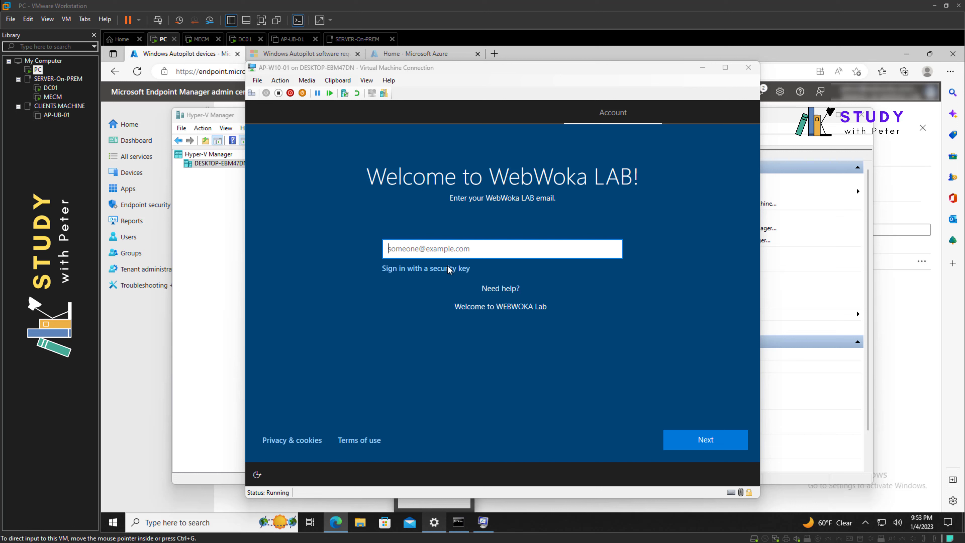
Sign in on the organization page with the work email address and the account password
{"action": "left_click", "coordinate": [483, 250]}
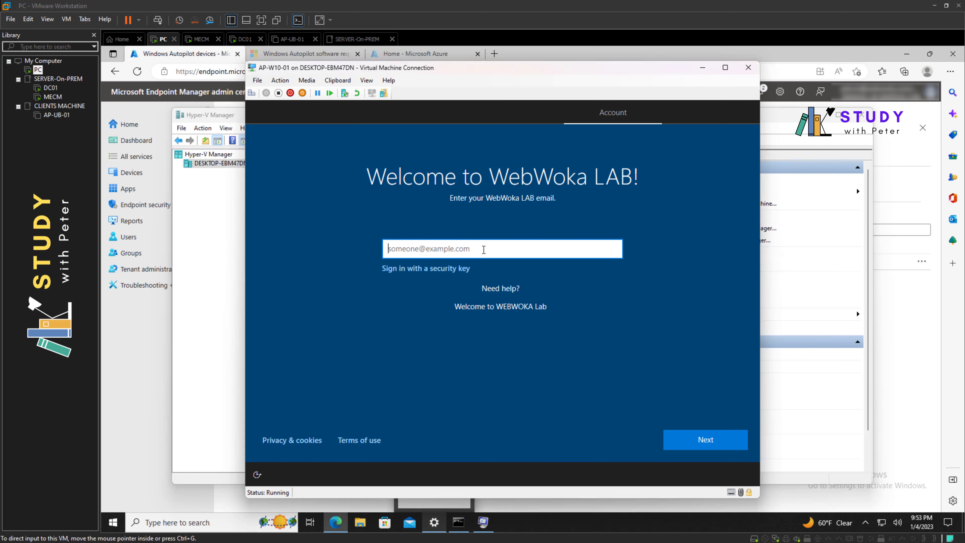
{"action": "key", "text": "Return"}
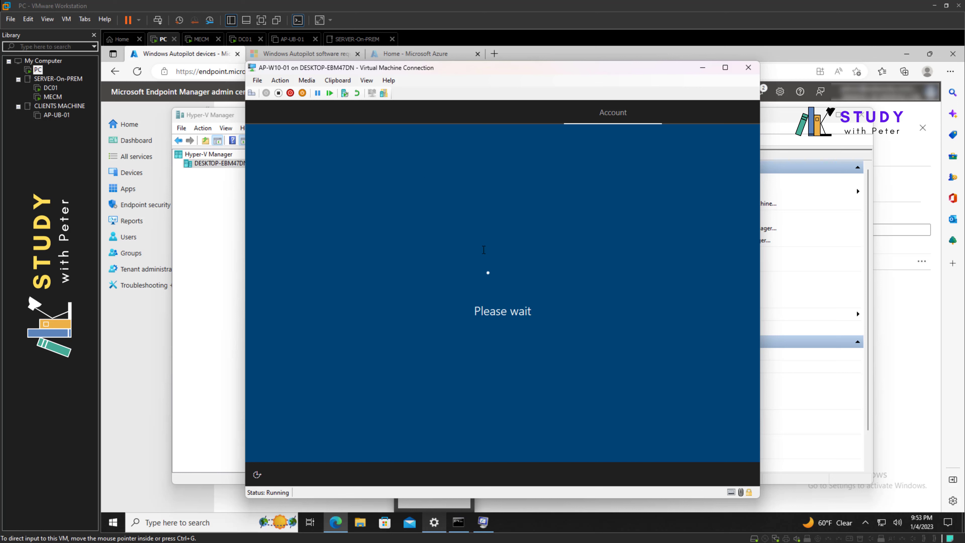
{"action": "left_click", "coordinate": [486, 270]}
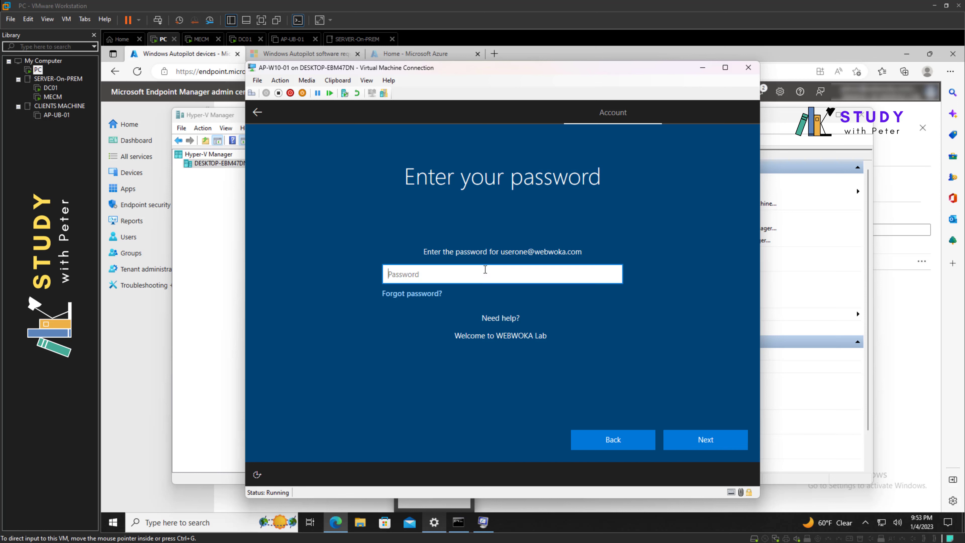
{"action": "type", "text": "••••••••••••"}
{"action": "key", "text": "Return"}
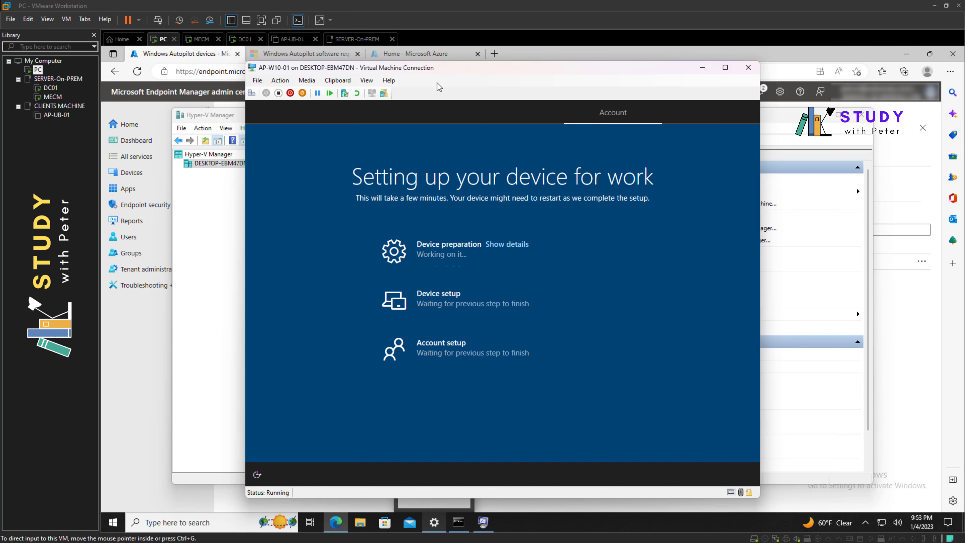
Collapse the Device preparation and Device setup details while Autopilot setup finishes to the desktop
{"action": "left_click", "coordinate": [520, 246]}
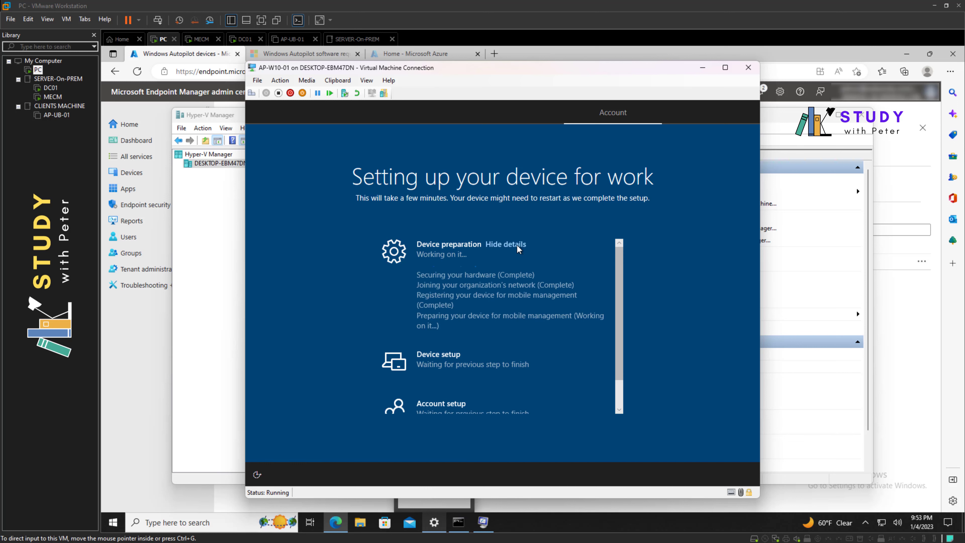
{"action": "left_click", "coordinate": [518, 248]}
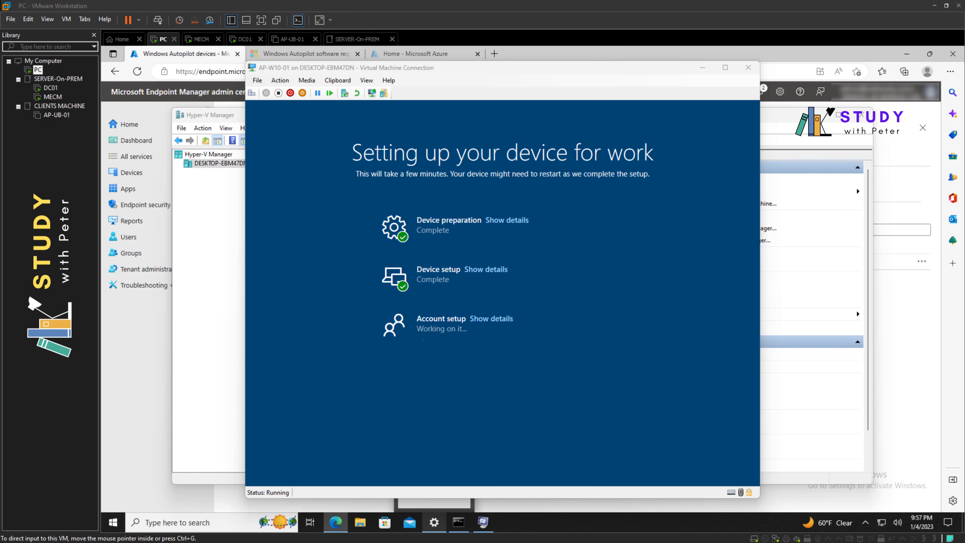
{"action": "left_click", "coordinate": [491, 318]}
{"action": "left_click_drag", "start_coordinate": [619, 264], "coordinate": [627, 243]}
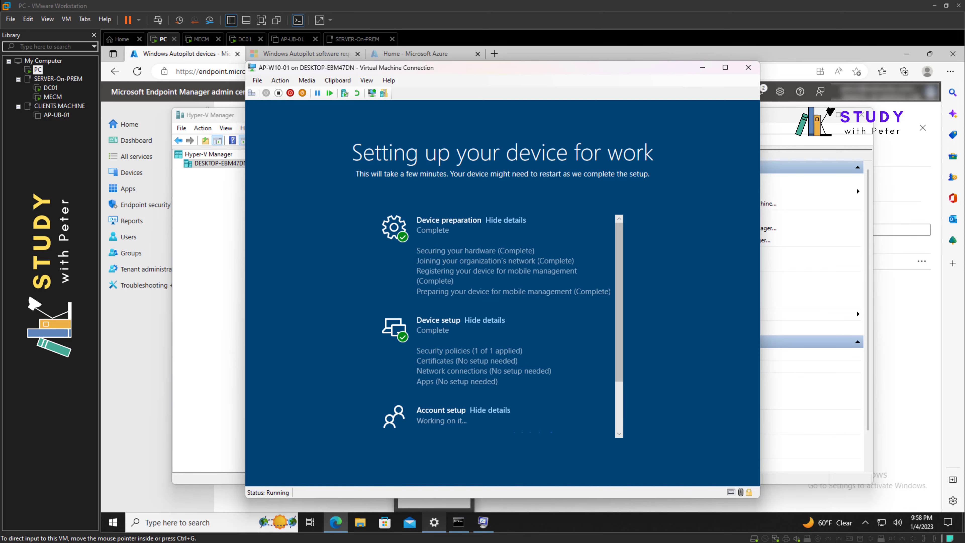
{"action": "left_click", "coordinate": [505, 220]}
{"action": "left_click", "coordinate": [490, 270]}
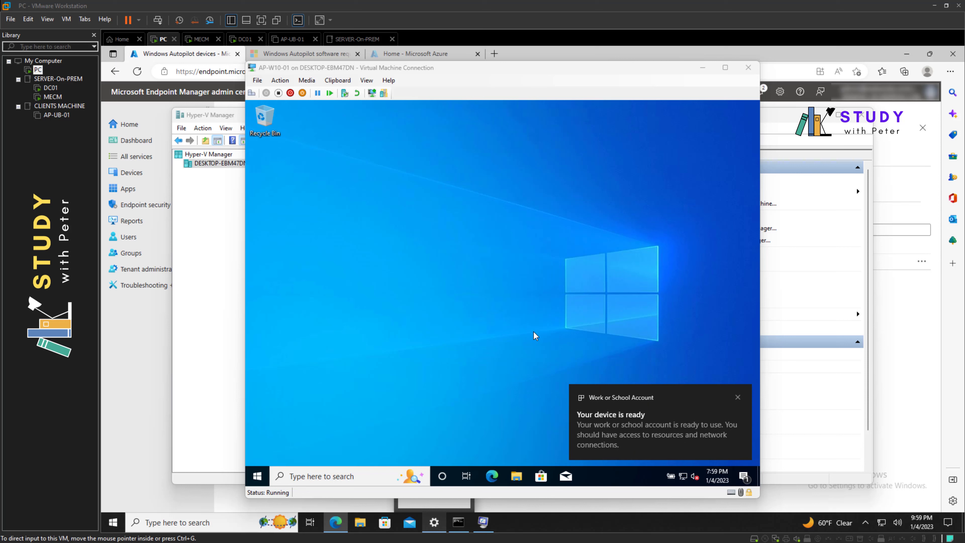
Dismiss the device-ready notice, refresh the VM desktop, and open Endpoint Manager's Devices overview
{"action": "left_click", "coordinate": [738, 397]}
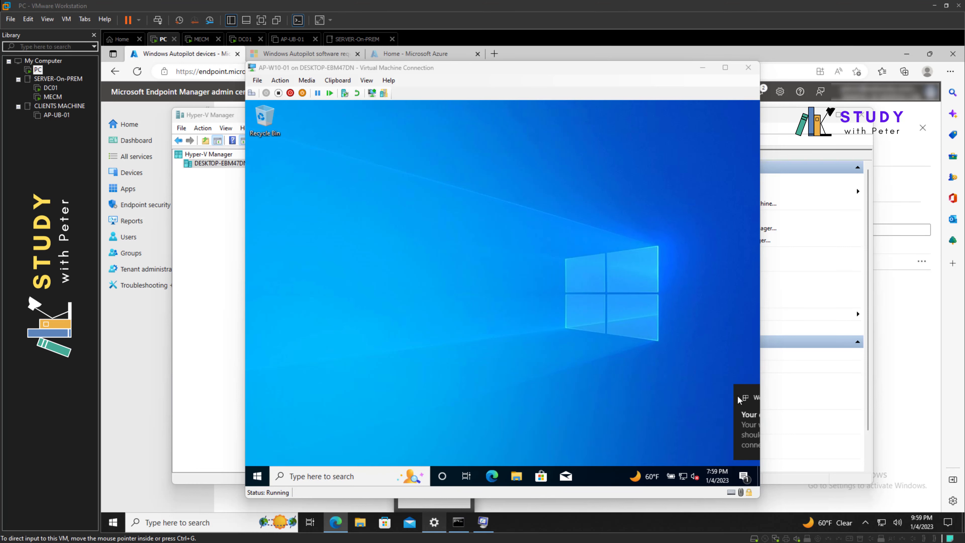
{"action": "left_click", "coordinate": [744, 476]}
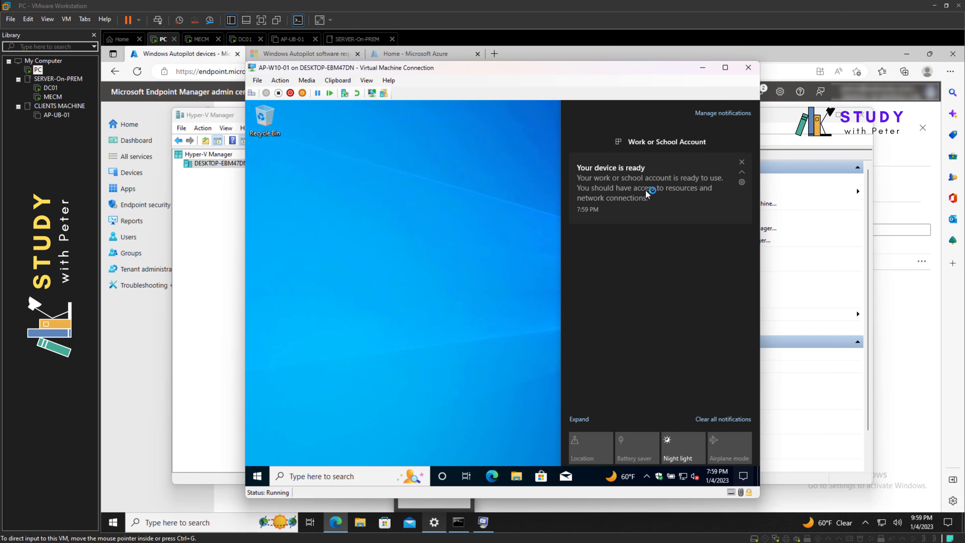
{"action": "left_click", "coordinate": [486, 269]}
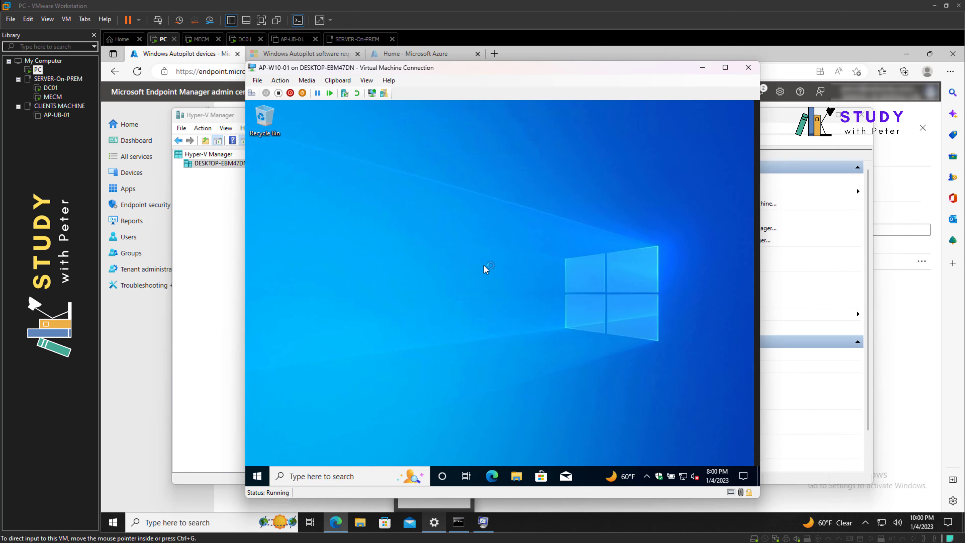
{"action": "right_click", "coordinate": [486, 270]}
{"action": "left_click", "coordinate": [504, 295]}
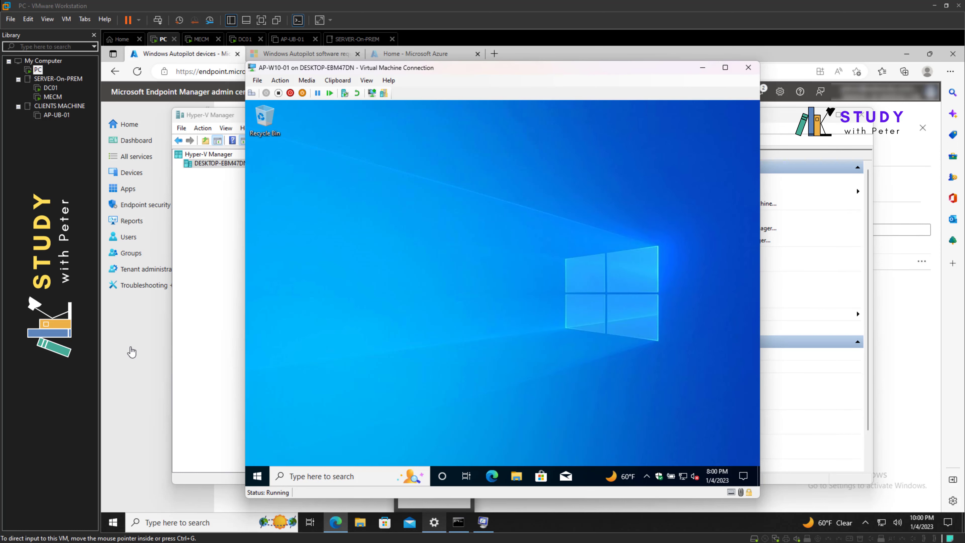
{"action": "left_click", "coordinate": [129, 348]}
{"action": "left_click", "coordinate": [129, 176]}
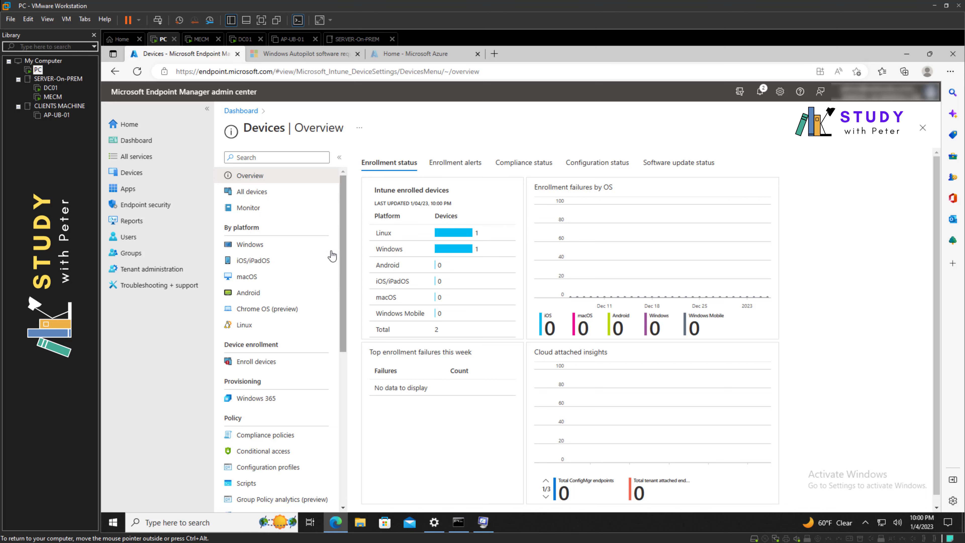
{"action": "left_click", "coordinate": [259, 197]}
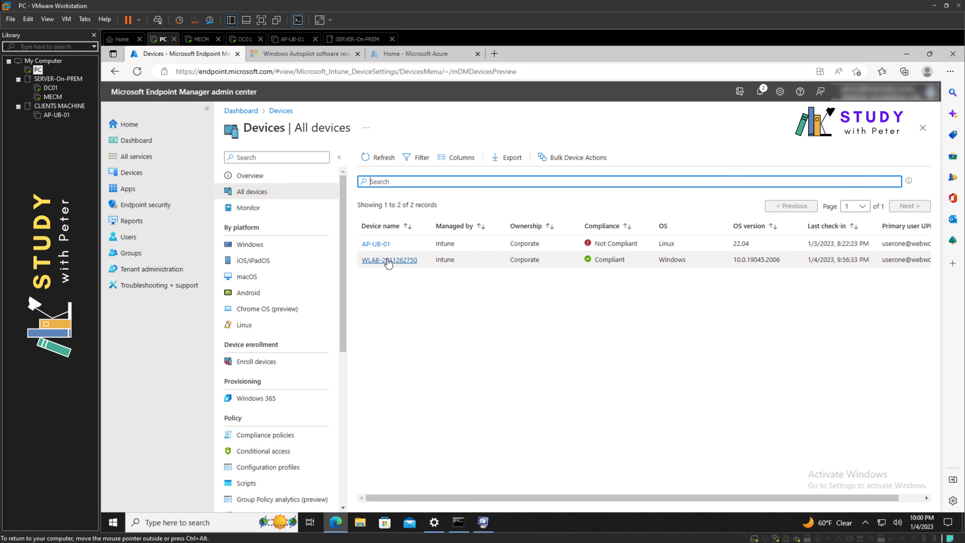
{"action": "left_click", "coordinate": [382, 246]}
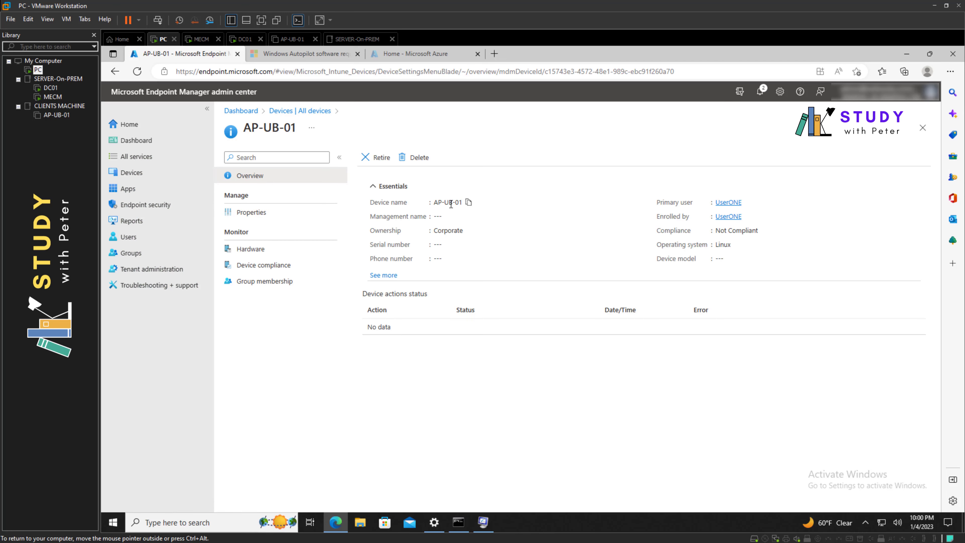
{"action": "left_click", "coordinate": [295, 113]}
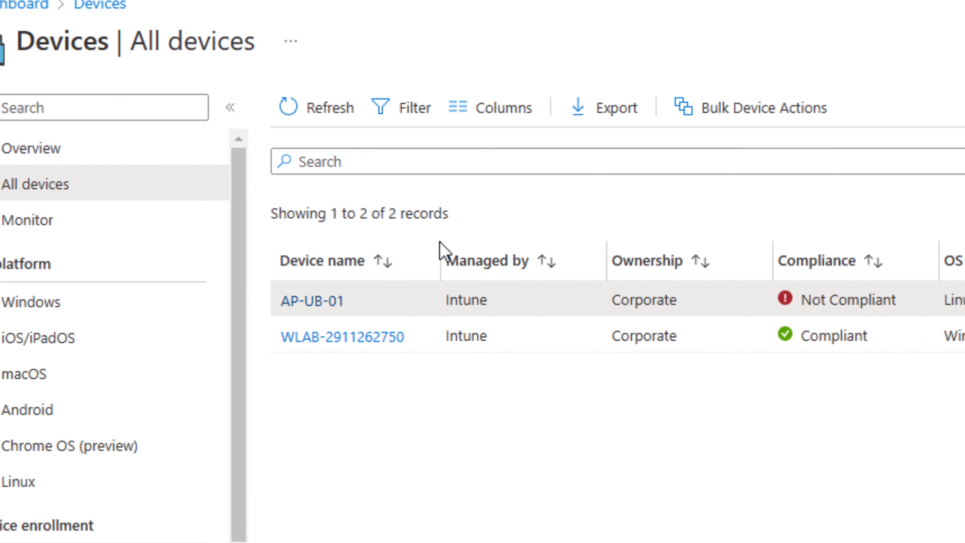
{"action": "left_click_drag", "start_coordinate": [436, 226], "coordinate": [476, 226]}
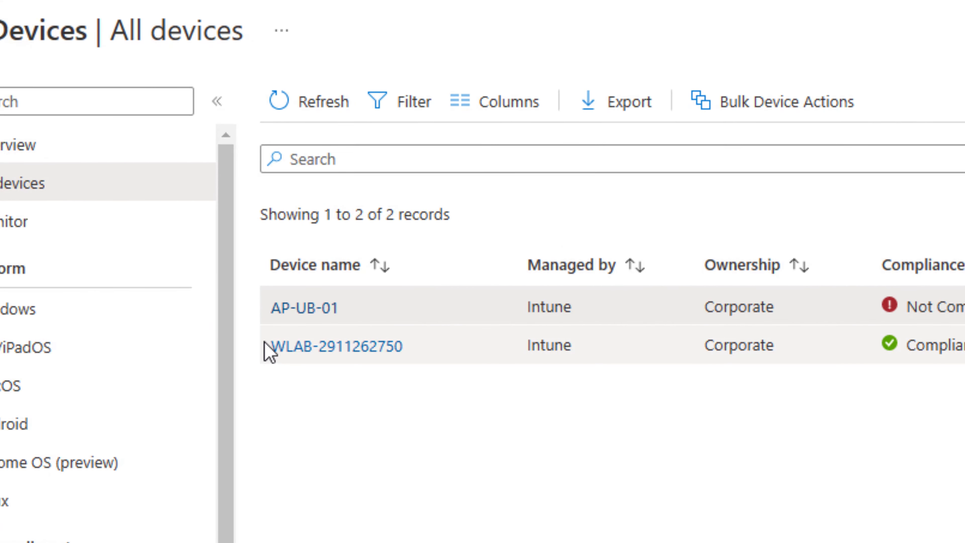
{"action": "mouse_move", "coordinate": [268, 348]}
{"action": "left_mouse_down"}
{"action": "mouse_move", "coordinate": [366, 348]}
{"action": "mouse_move", "coordinate": [276, 362]}
{"action": "left_mouse_up"}
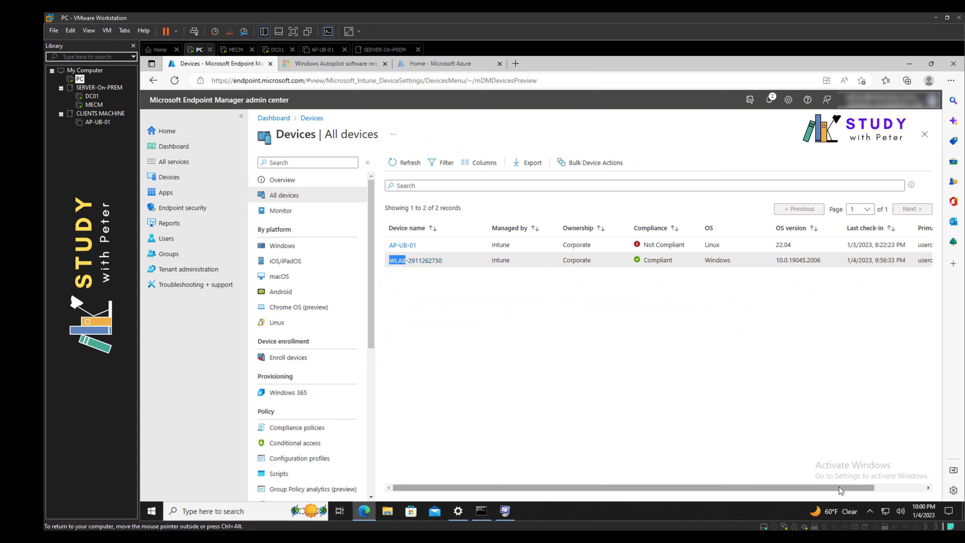
{"action": "left_click_drag", "start_coordinate": [840, 488], "coordinate": [794, 491]}
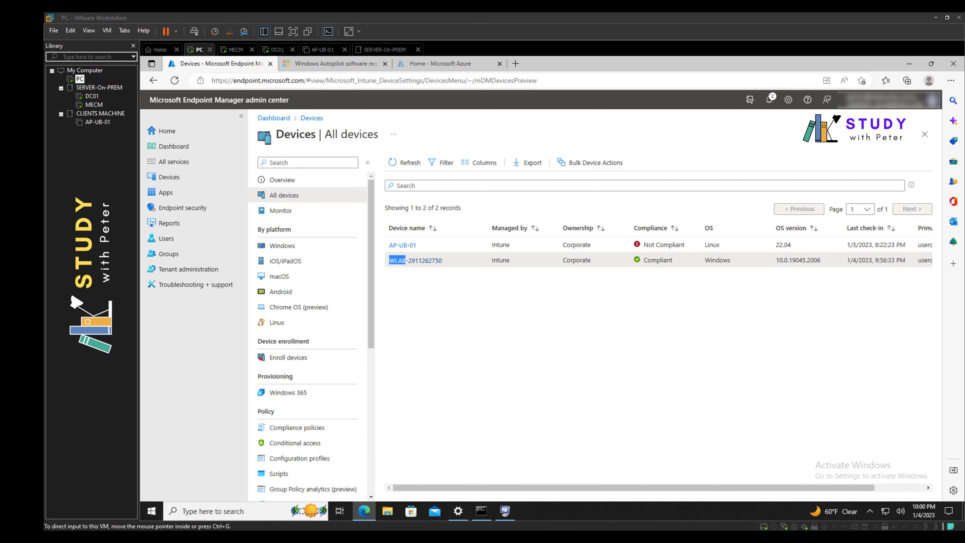
Return to Hyper-V Manager and connect to the AP-W10-01 console
{"action": "key", "text": "alt+Tab"}
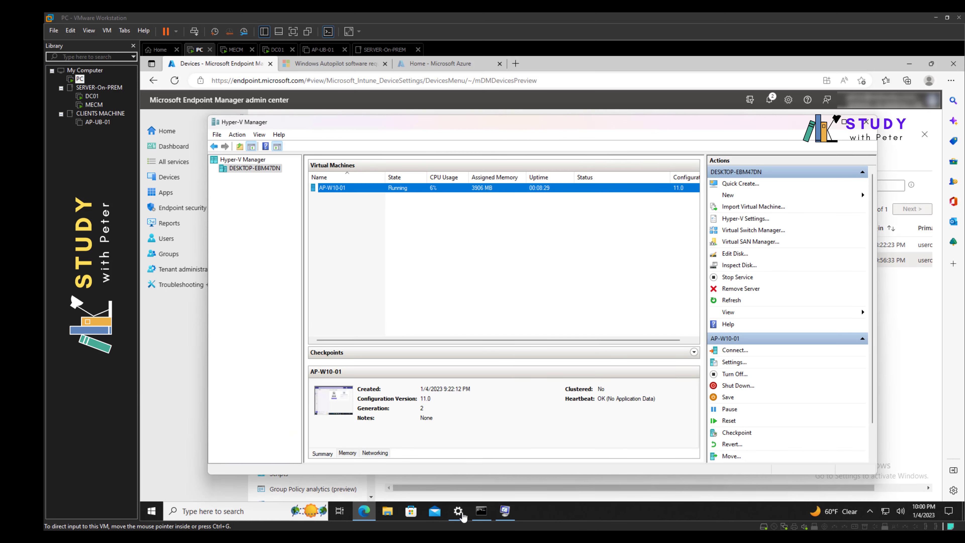
{"action": "right_click", "coordinate": [398, 192]}
{"action": "left_click", "coordinate": [419, 196]}
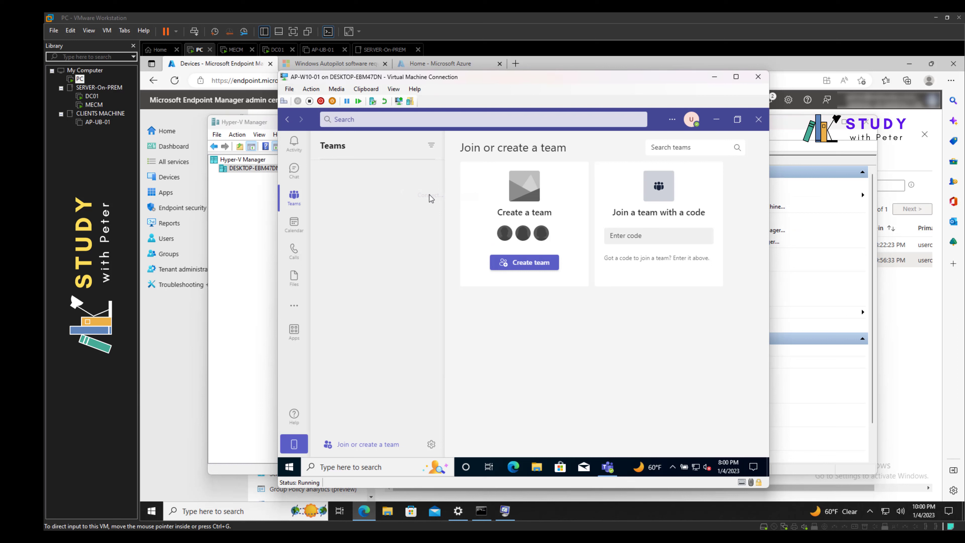
Close Teams in the VM and search 'work' to open Access work or school
{"action": "left_click", "coordinate": [751, 124]}
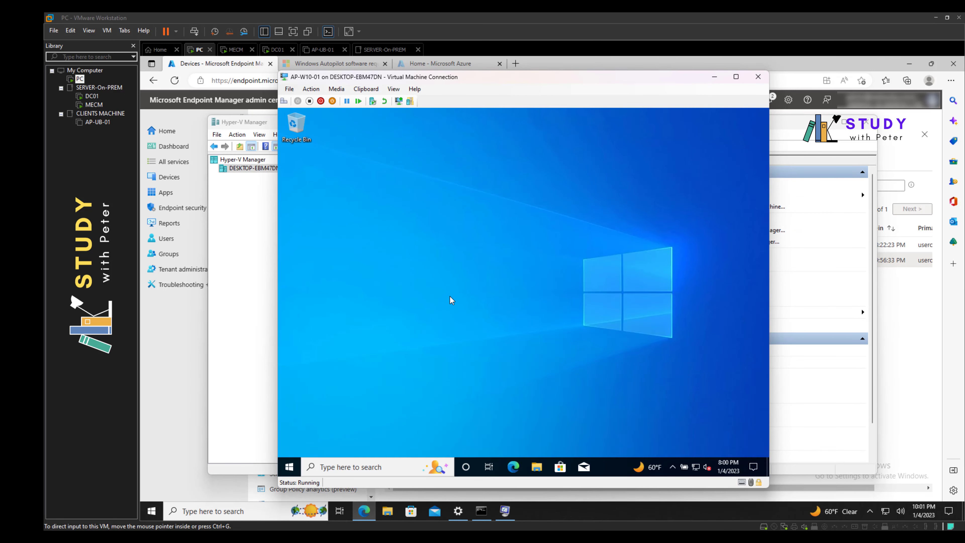
{"action": "left_click", "coordinate": [345, 467]}
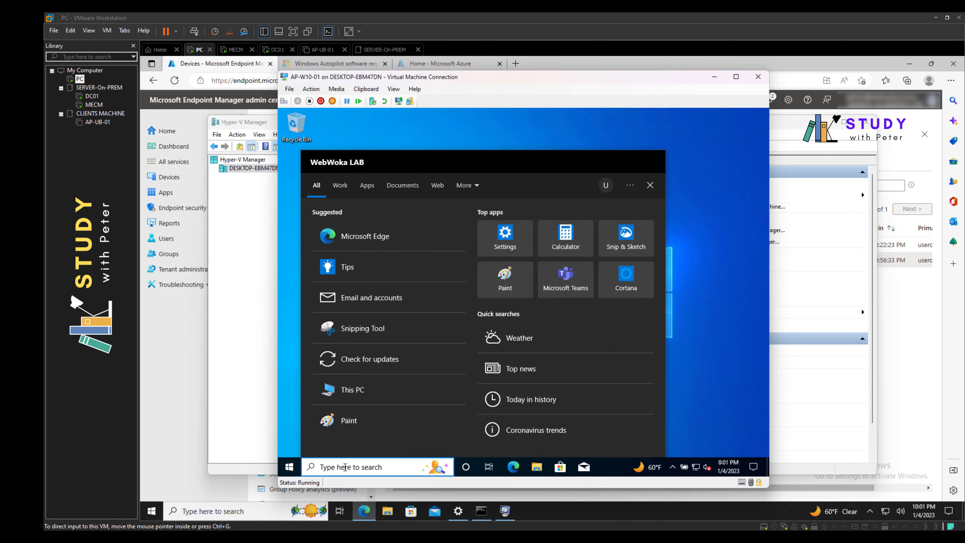
{"action": "type", "text": "work"}
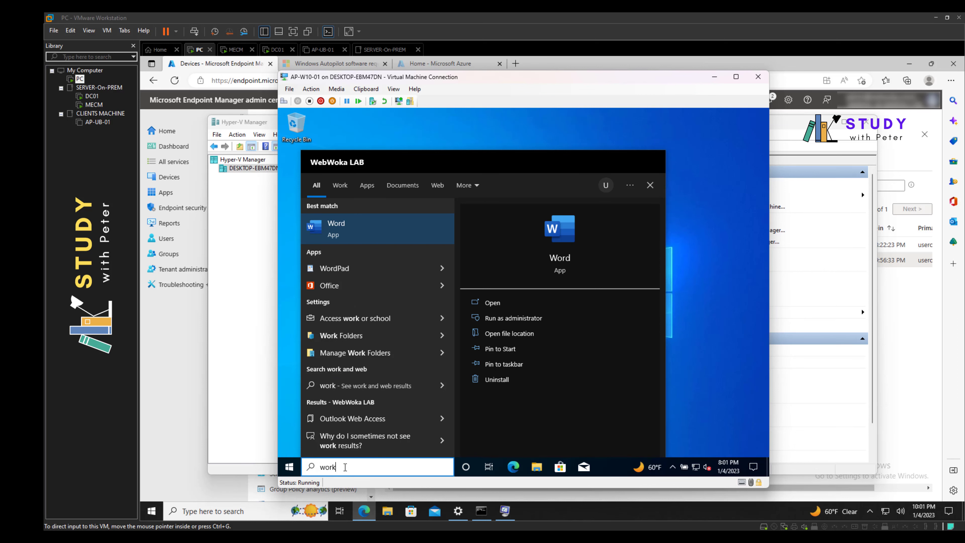
{"action": "left_click", "coordinate": [355, 320]}
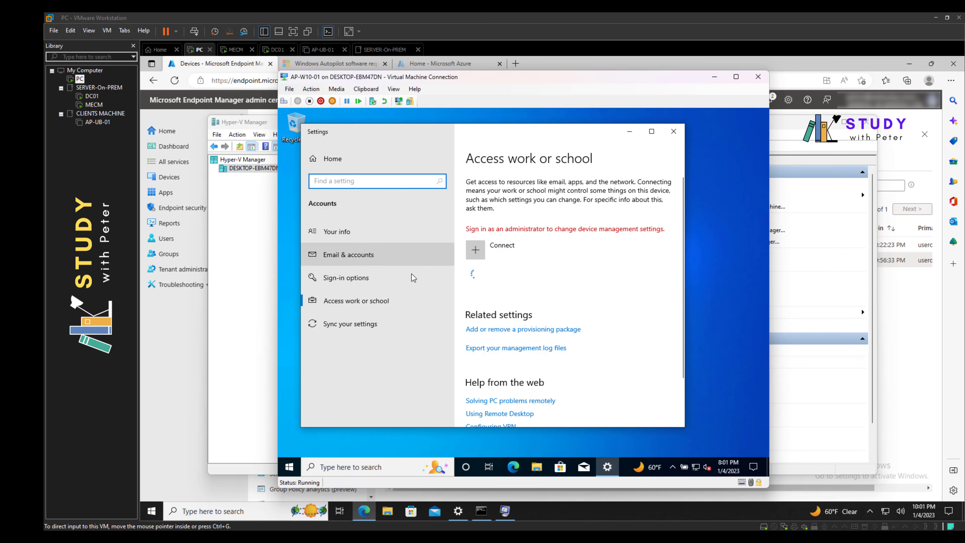
Open the WebWoka LAB Azure AD connection's Info, review its sync status, and maximize Settings
{"action": "left_click", "coordinate": [543, 280]}
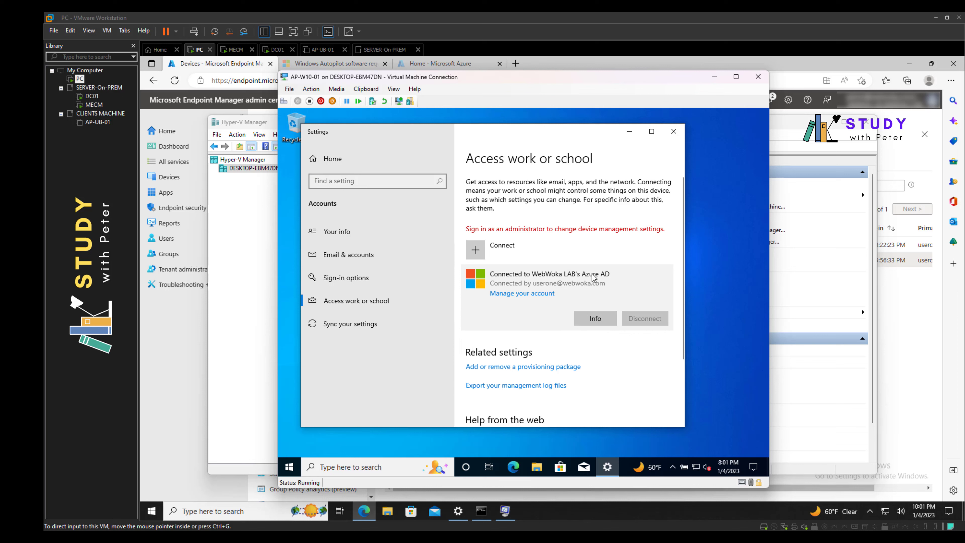
{"action": "left_click", "coordinate": [596, 319]}
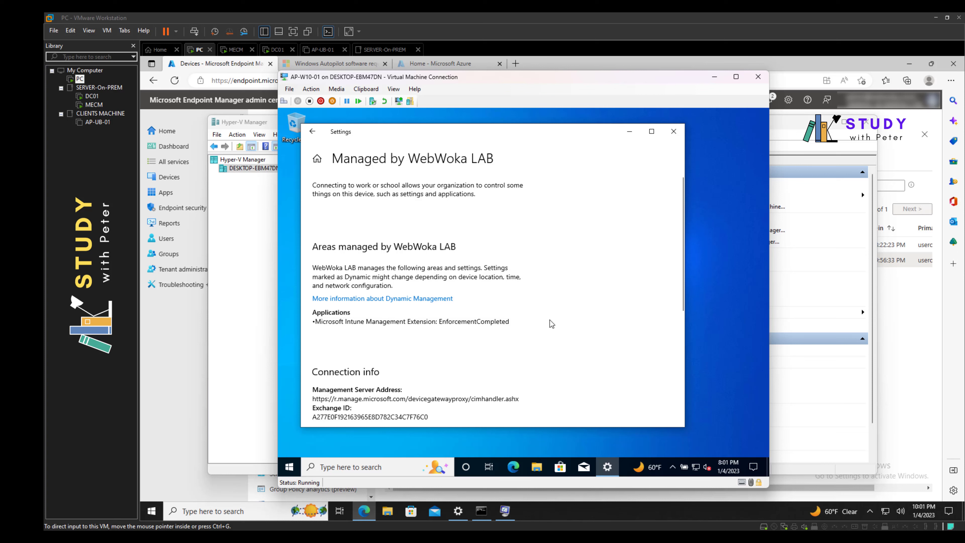
{"action": "scroll", "coordinate": [546, 327], "scroll_direction": "down", "scroll_amount": 5}
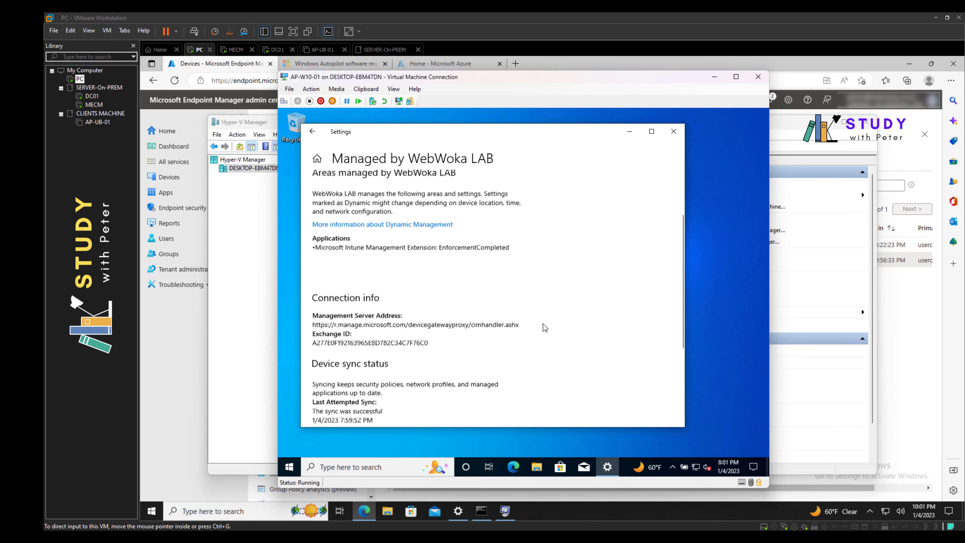
{"action": "scroll", "coordinate": [544, 331], "scroll_direction": "down", "scroll_amount": 1}
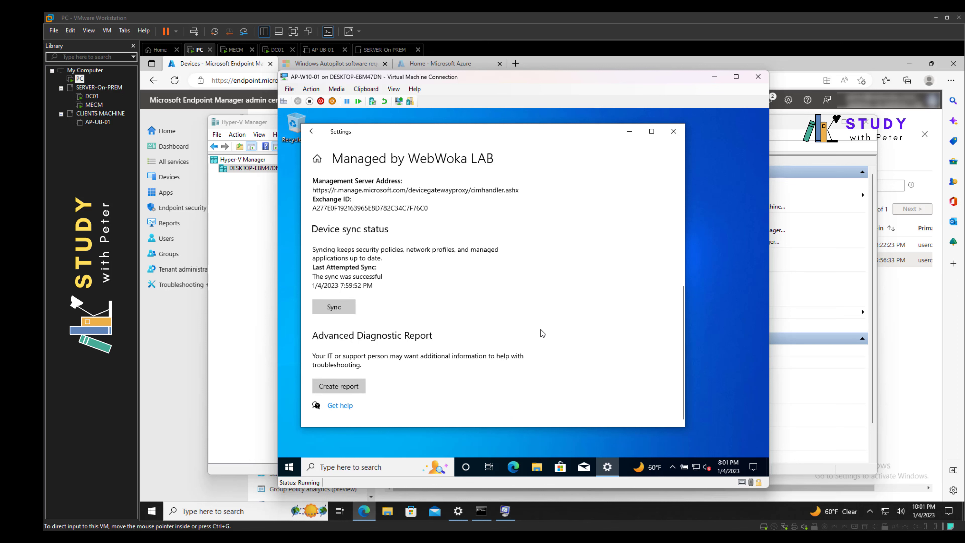
{"action": "scroll", "coordinate": [543, 333], "scroll_direction": "up", "scroll_amount": 5}
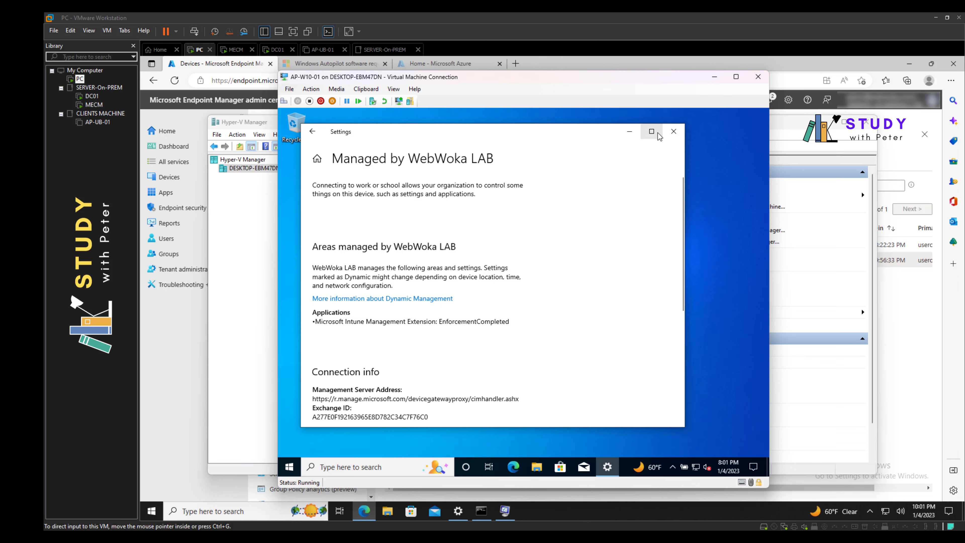
{"action": "left_click", "coordinate": [651, 131]}
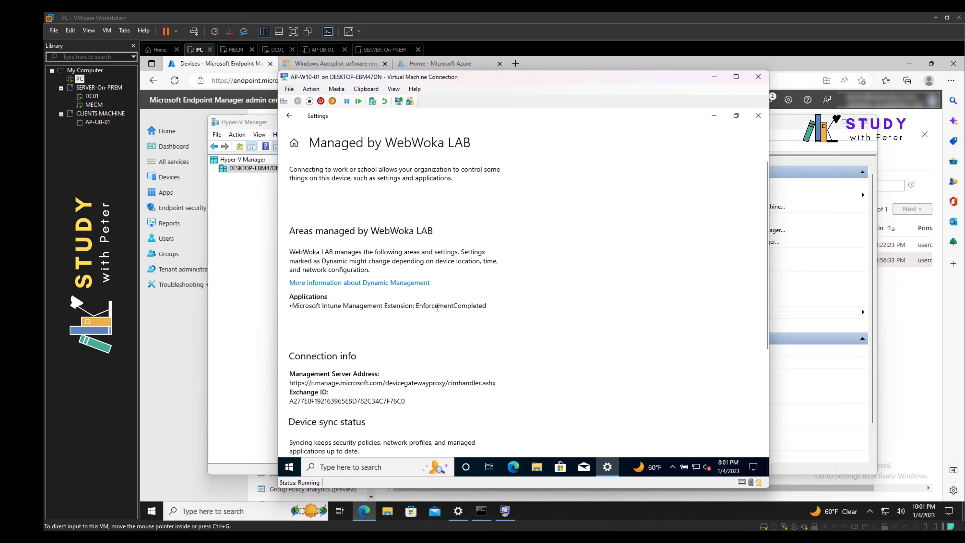
{"action": "left_click_drag", "start_coordinate": [543, 81], "coordinate": [580, 90]}
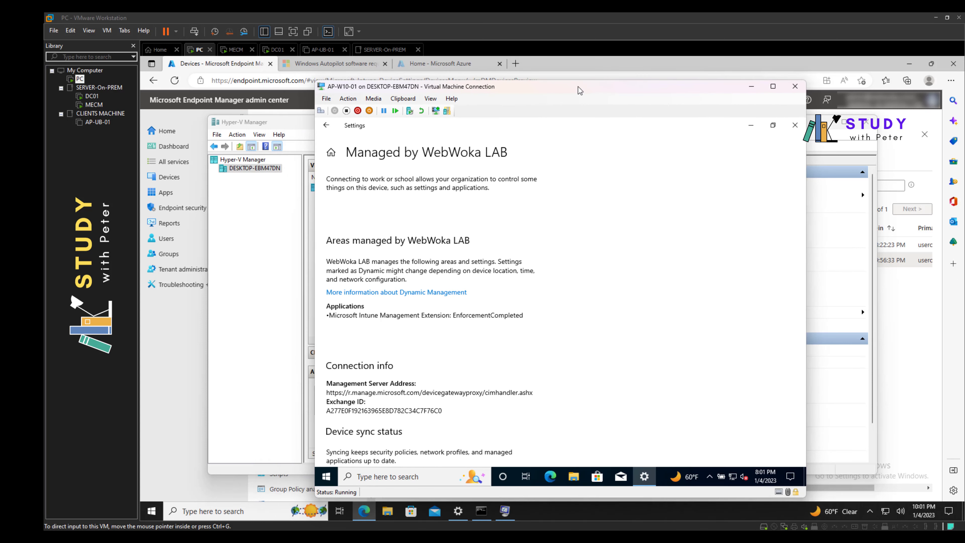